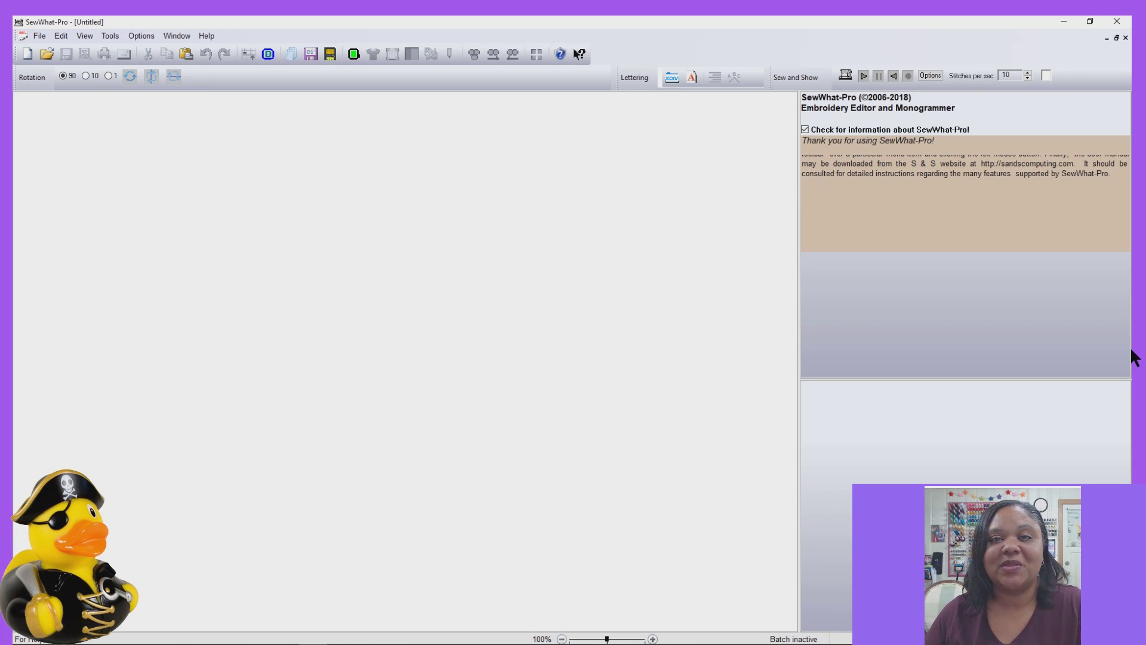
Open OneColorBalloons.dst from the OneColorBalloons folder on the desktop
click(39, 37)
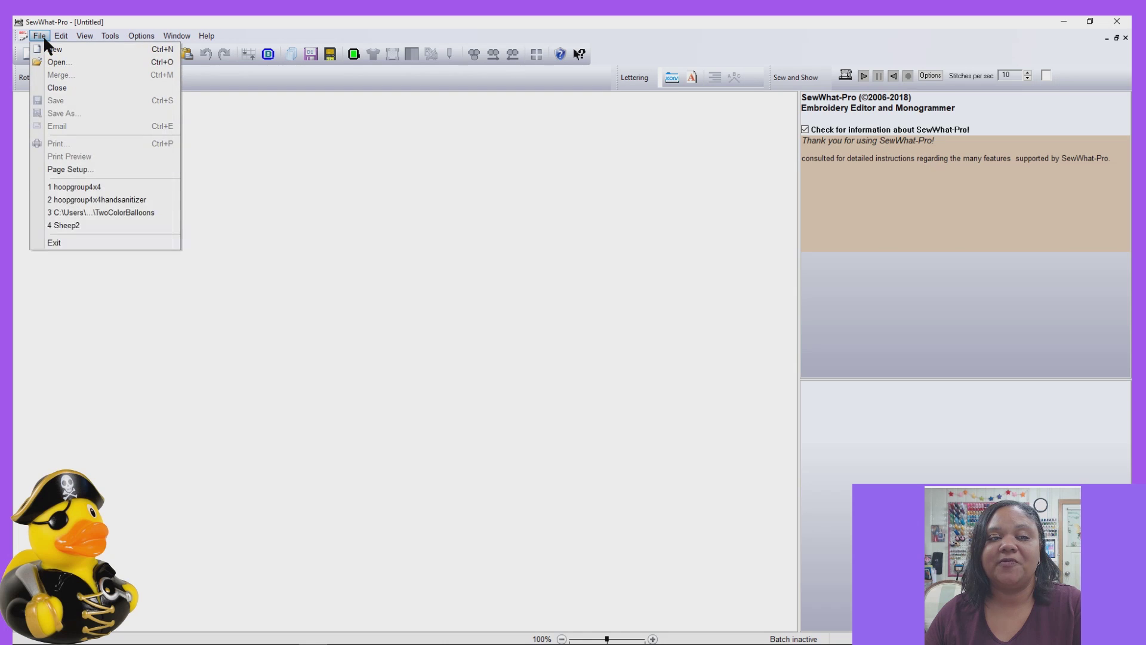
click(358, 166)
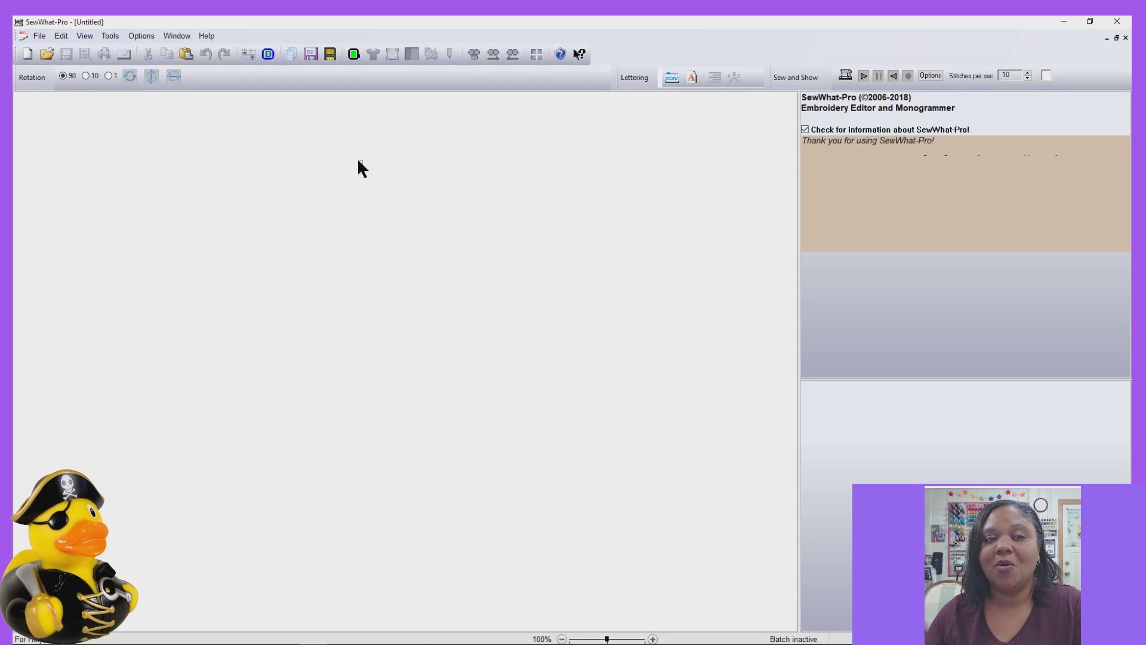
click(46, 56)
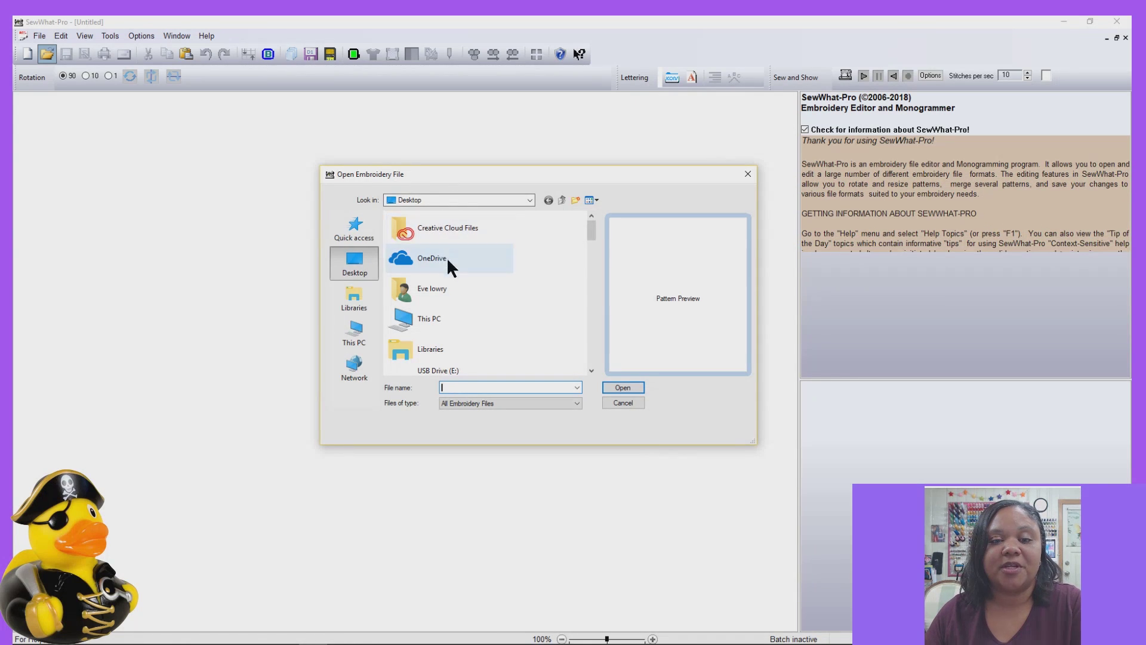
scroll(449, 289, down, 3)
scroll(450, 290, down, 5)
scroll(451, 289, down, 1)
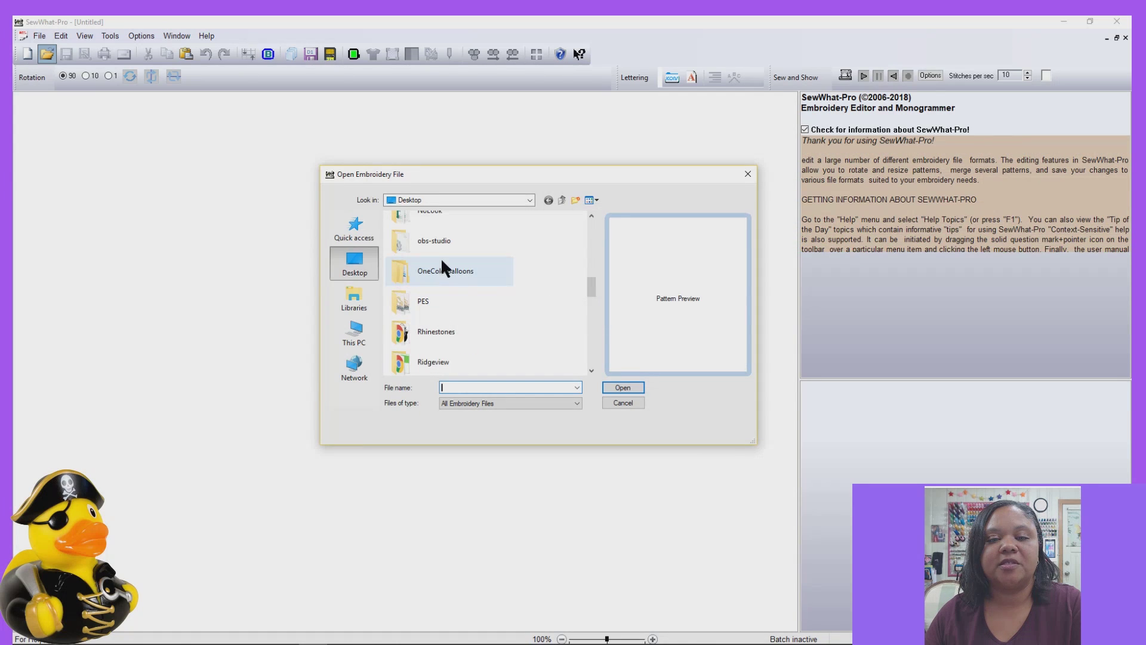
double_click(445, 271)
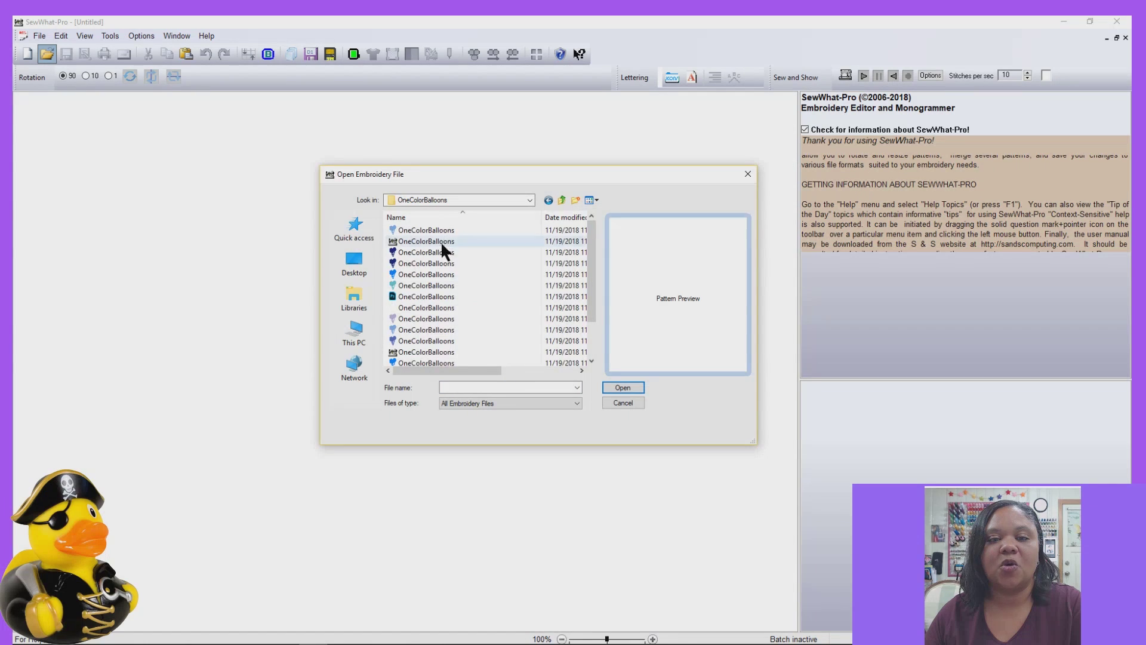
click(444, 244)
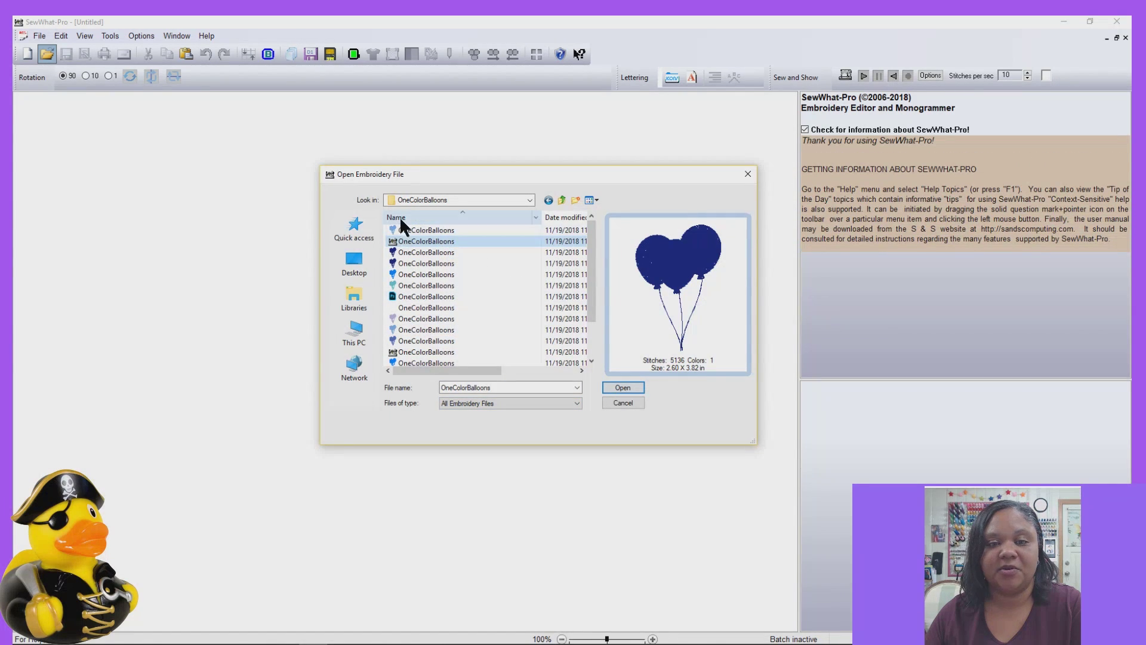
click(623, 387)
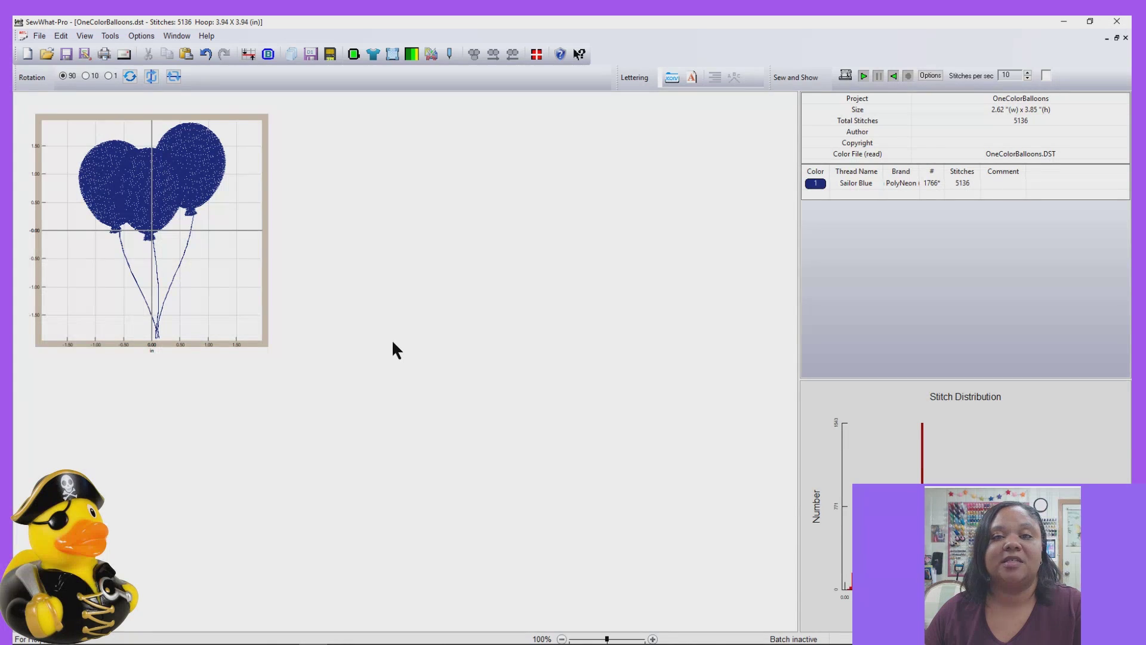
Zoom the canvas in to 230% so the three balloons fill the work area
scroll(394, 350, up, 5)
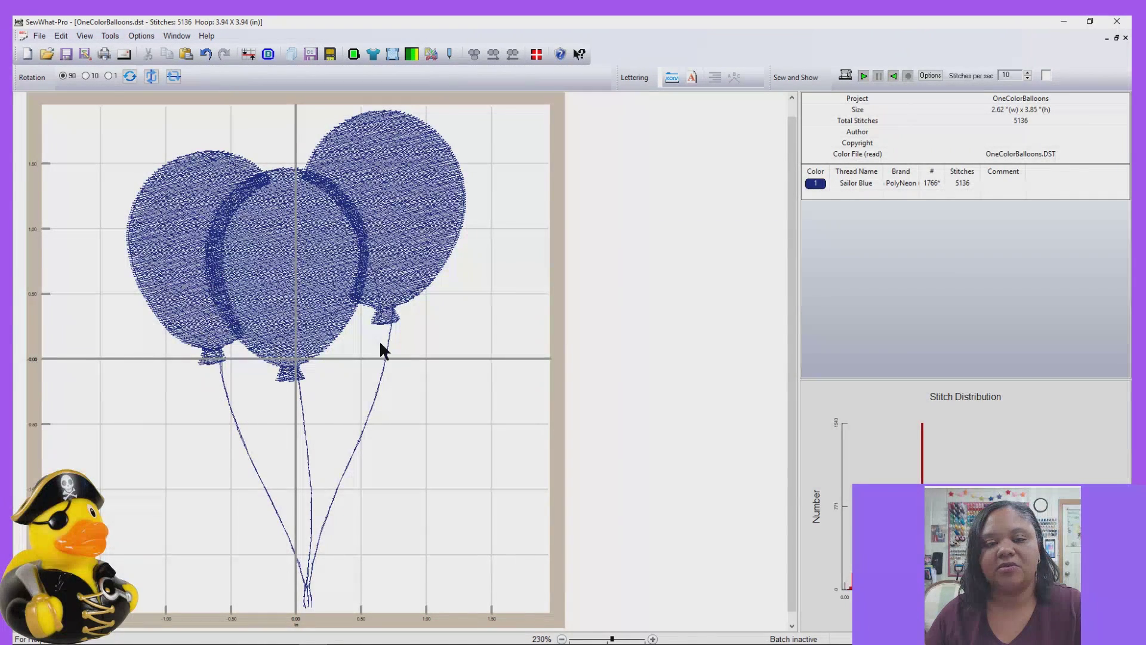
Change the single Sailor Blue thread to Madeira PolyNeon Deep Ocean 1762 in the Thread Palette
click(808, 188)
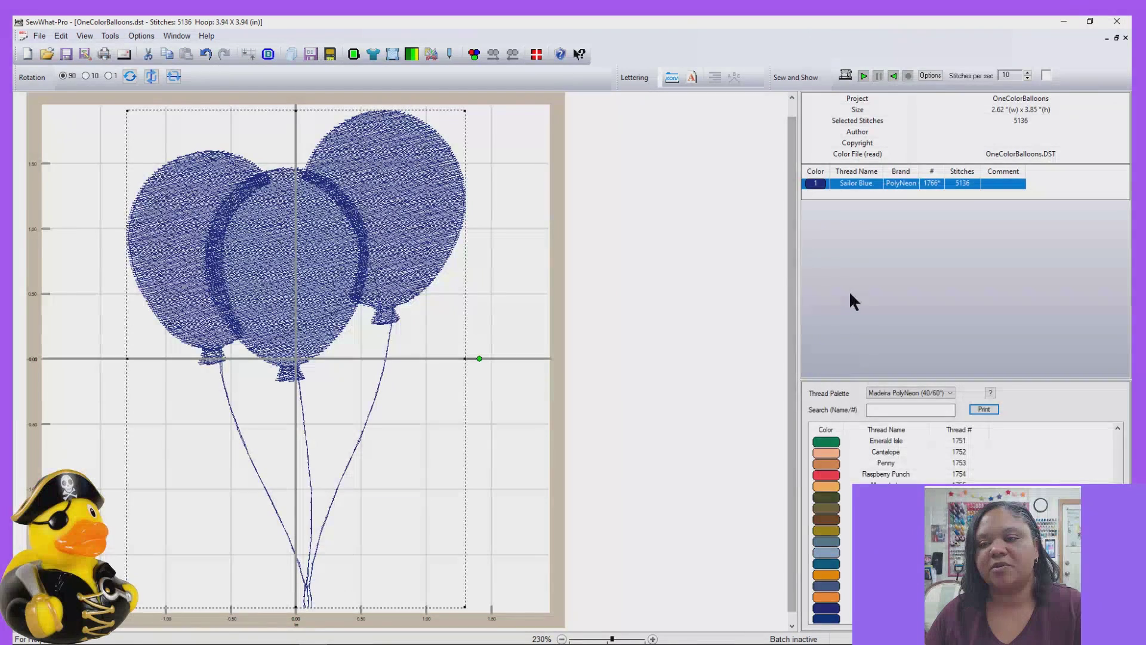
click(835, 550)
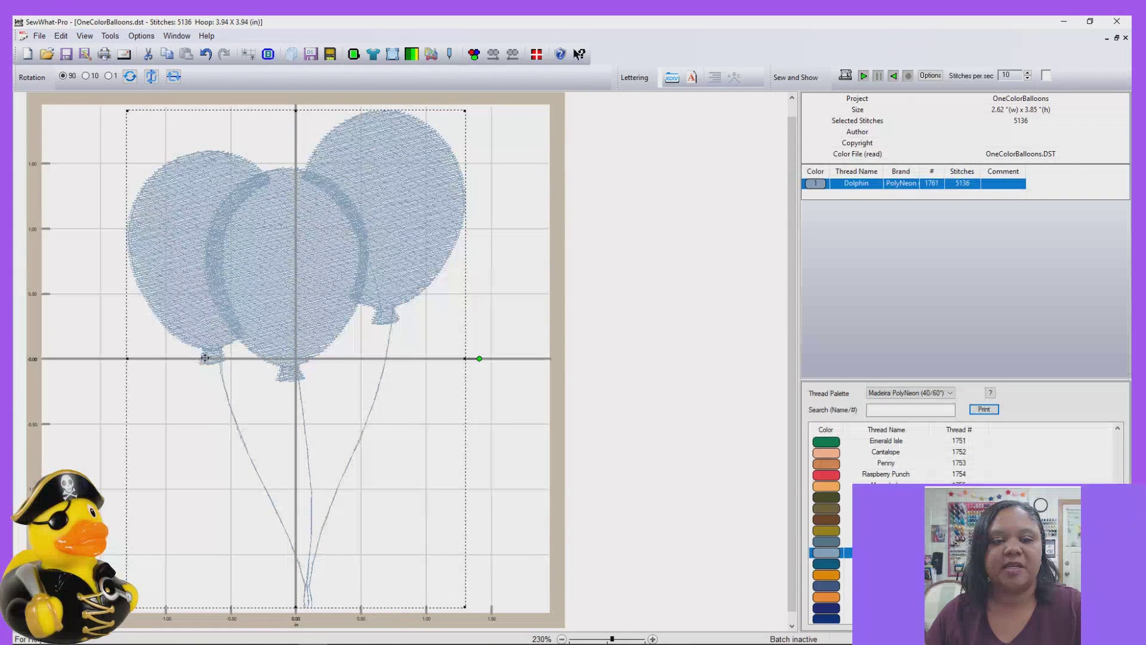
click(835, 565)
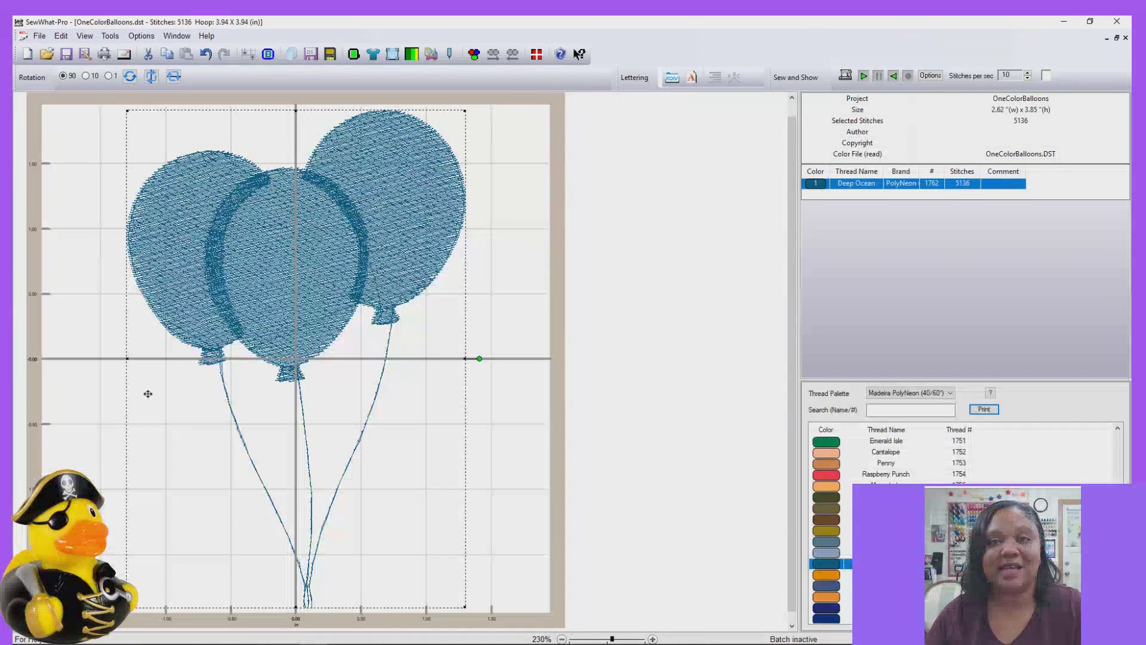
click(125, 360)
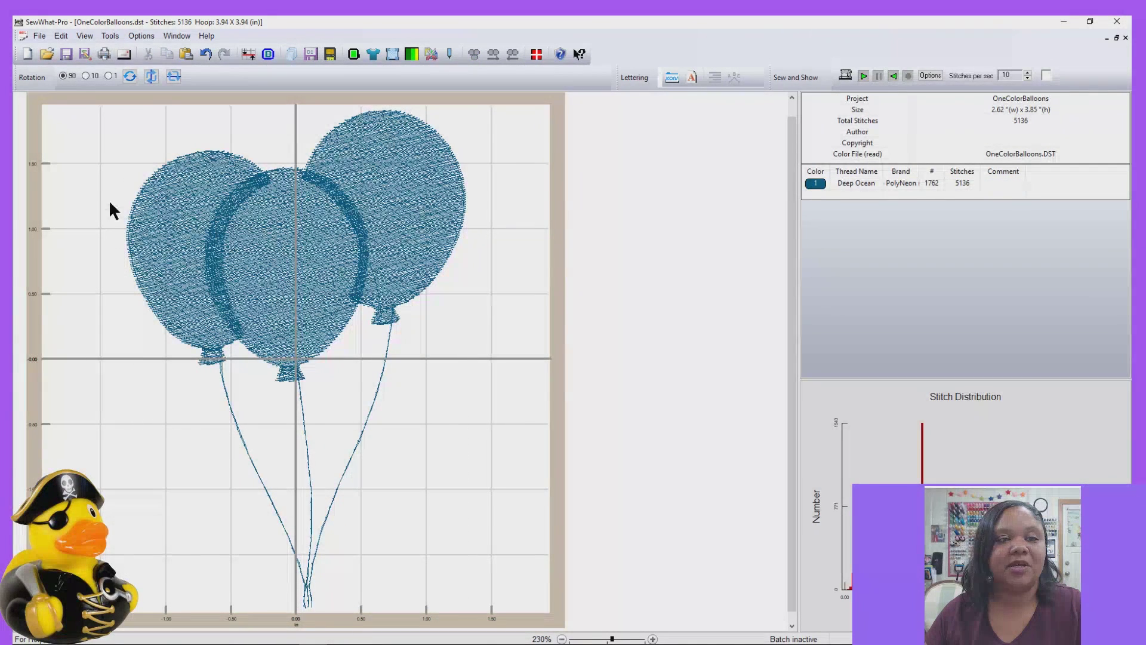
click(429, 53)
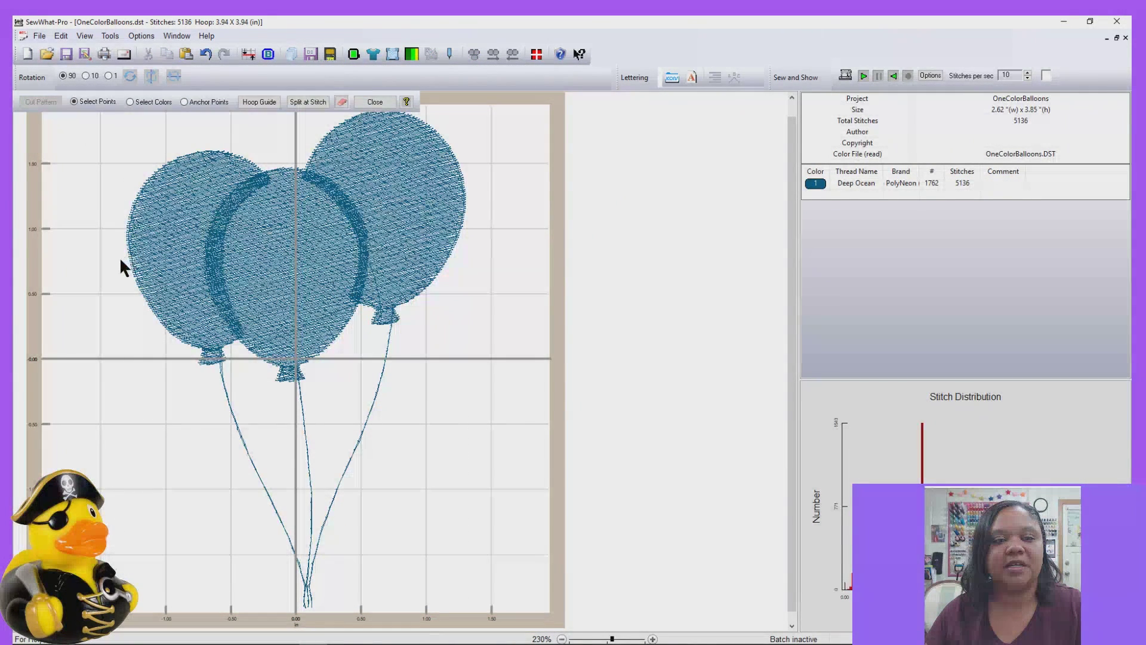
drag(139, 336, 457, 286)
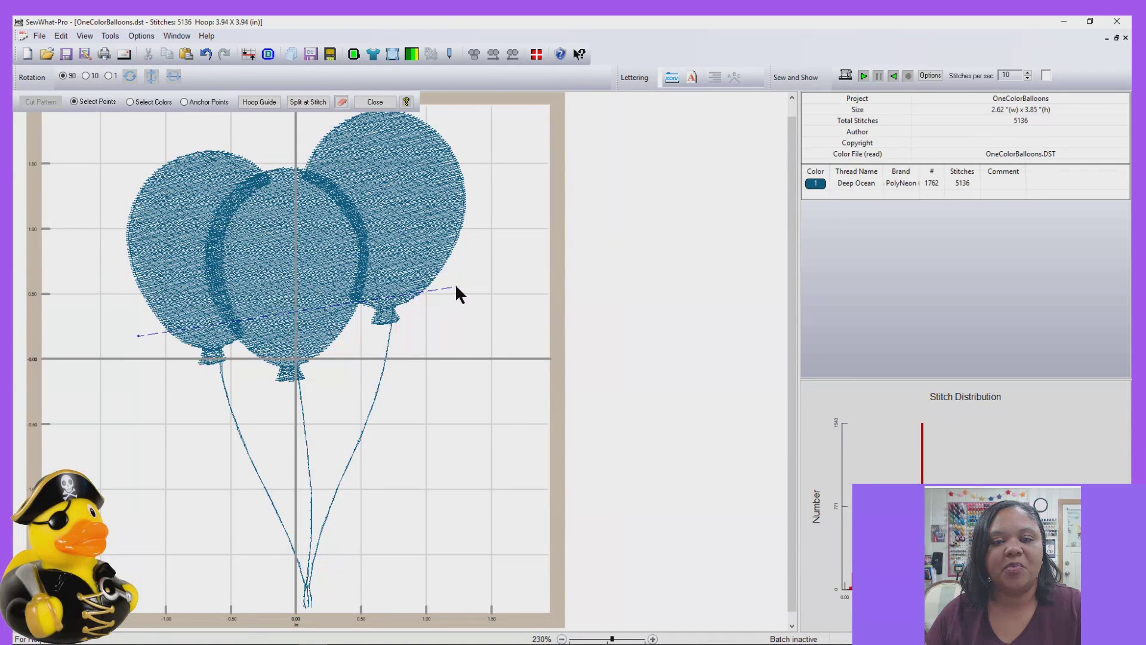
click(428, 606)
click(291, 610)
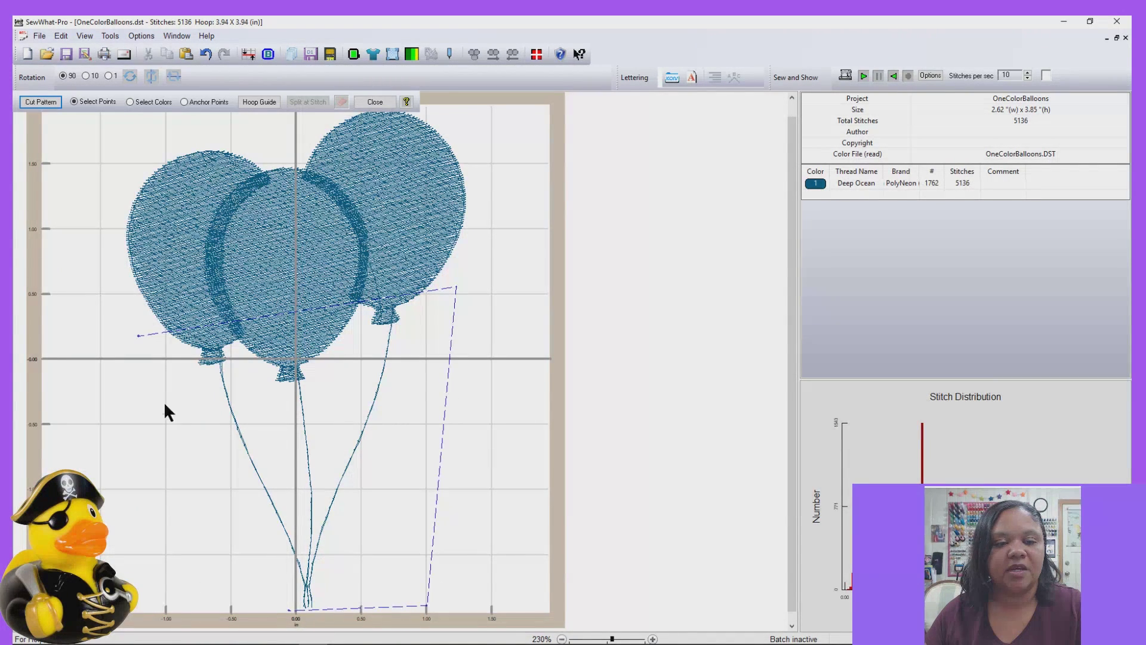
click(139, 336)
click(48, 102)
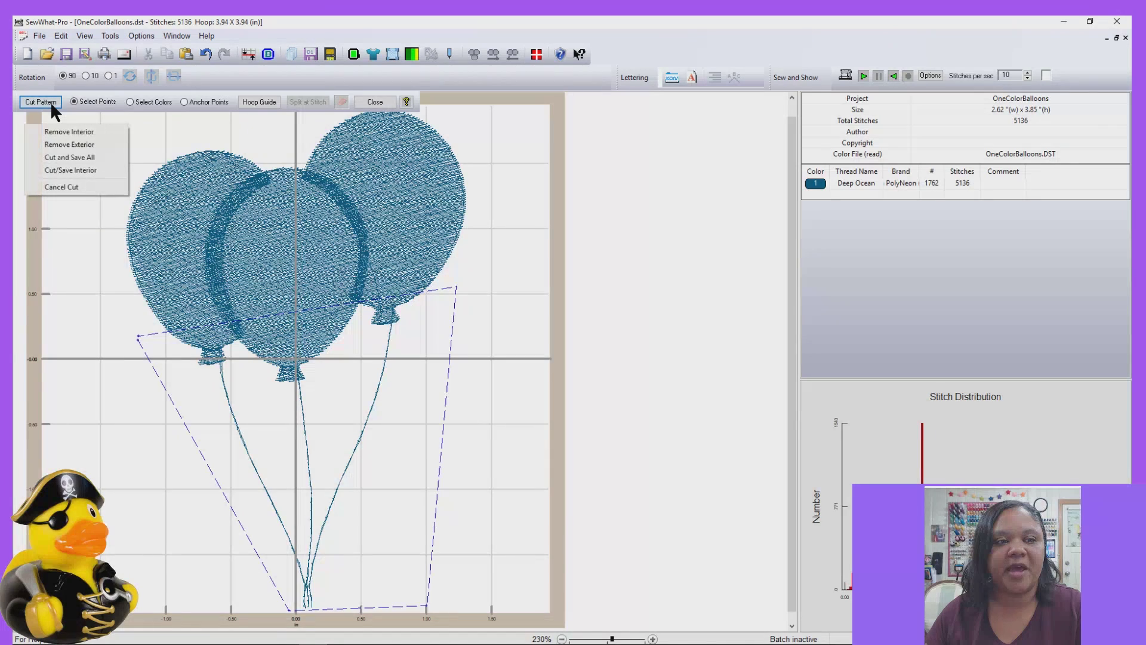
click(57, 158)
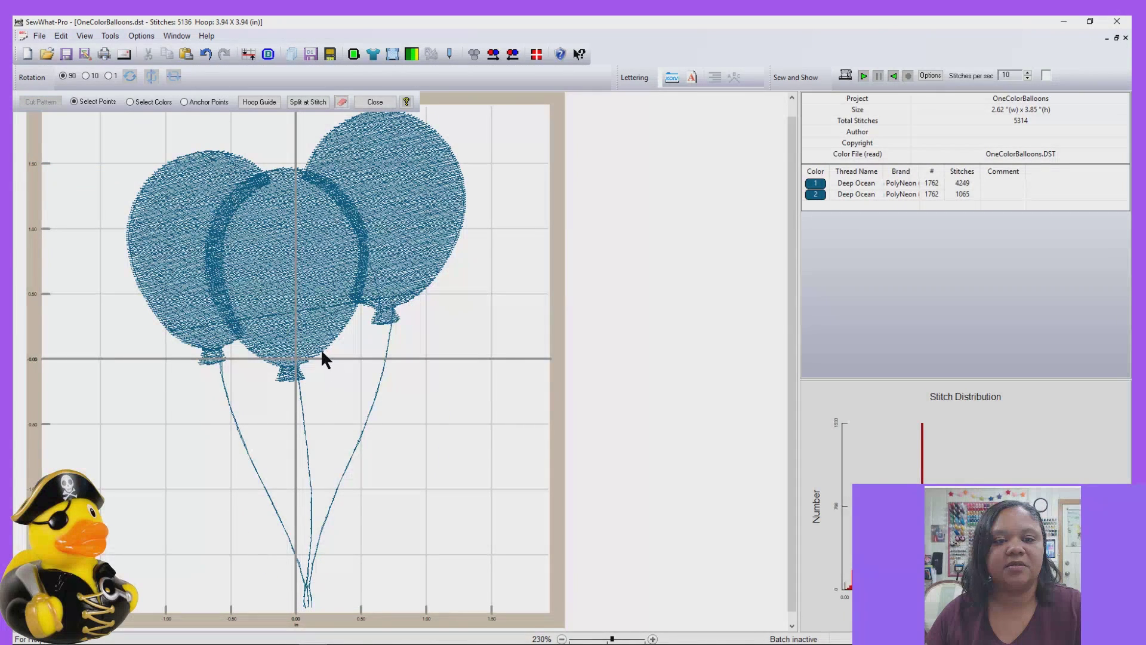
click(375, 102)
click(206, 54)
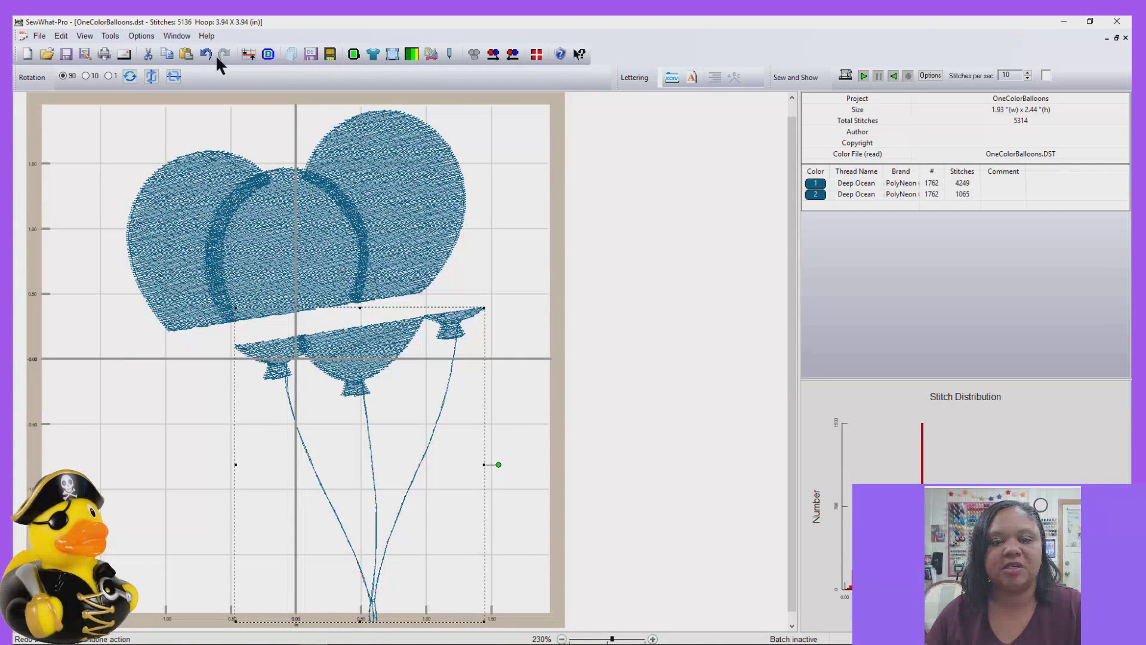
click(207, 53)
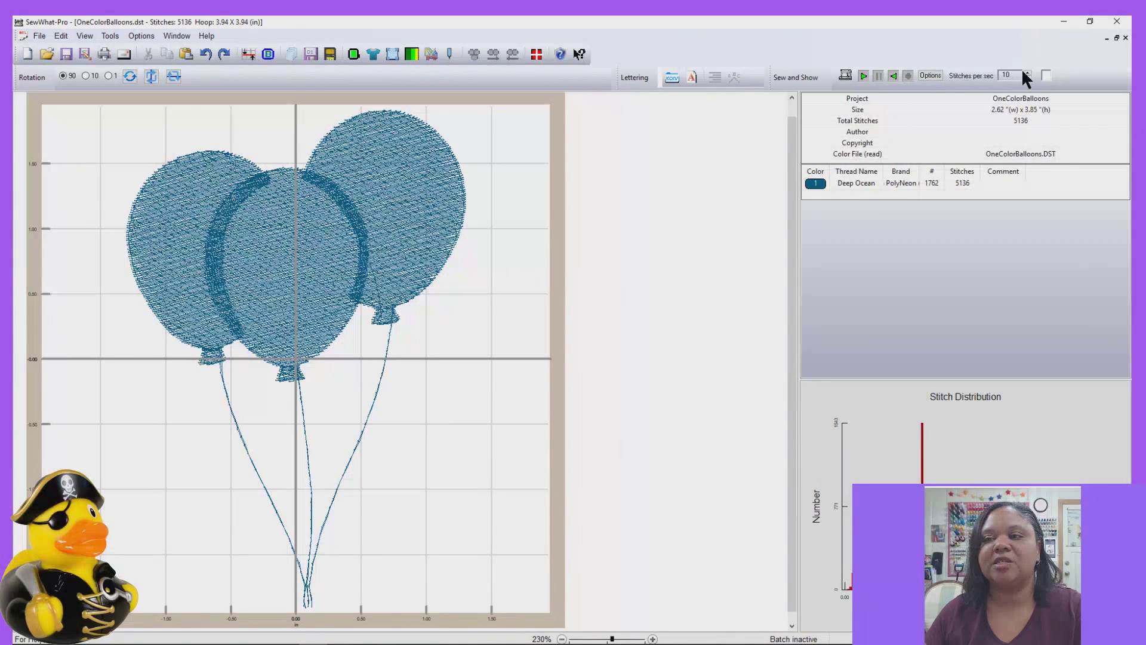
Increase the Stitches per sec preview speed from 10 to 300
click(1027, 72)
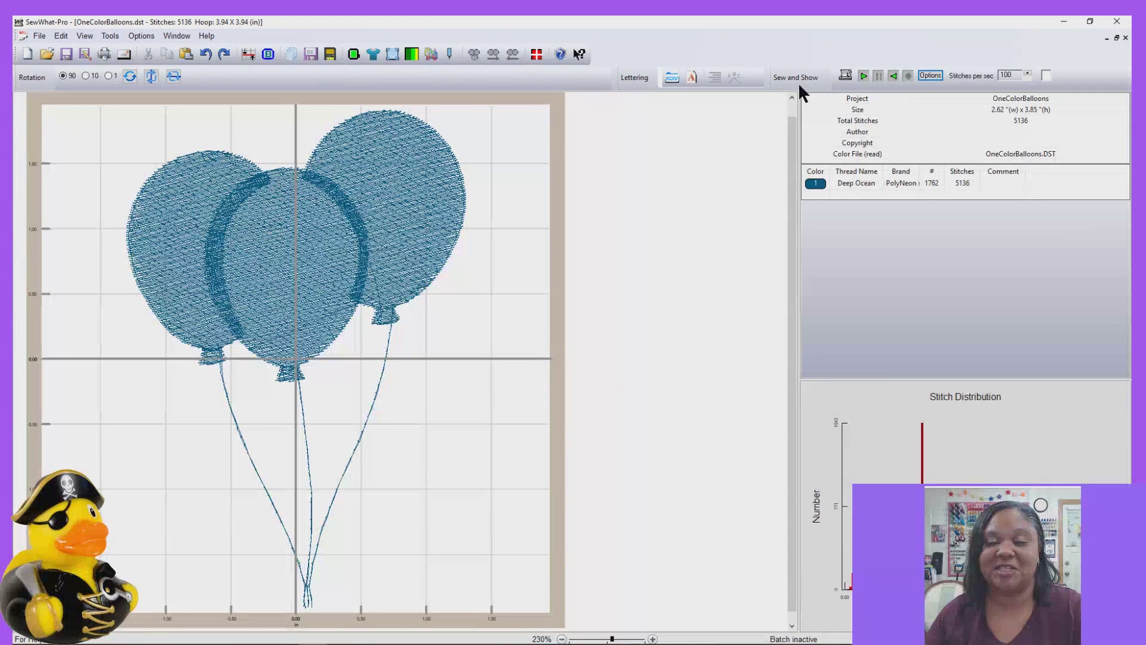
click(1028, 73)
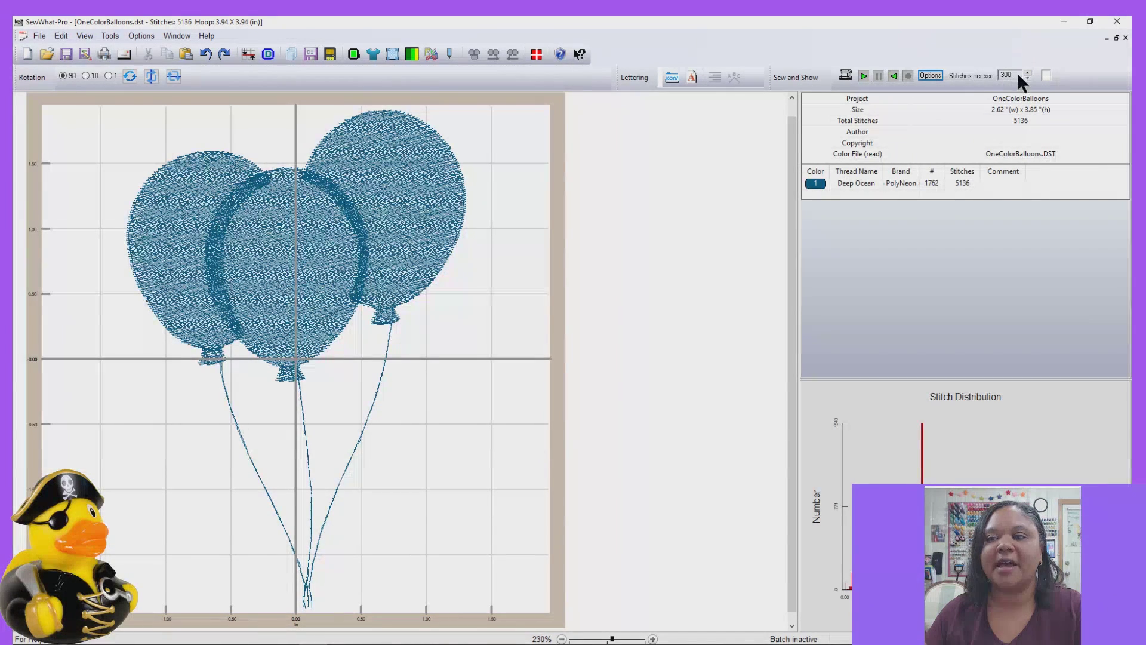
click(864, 77)
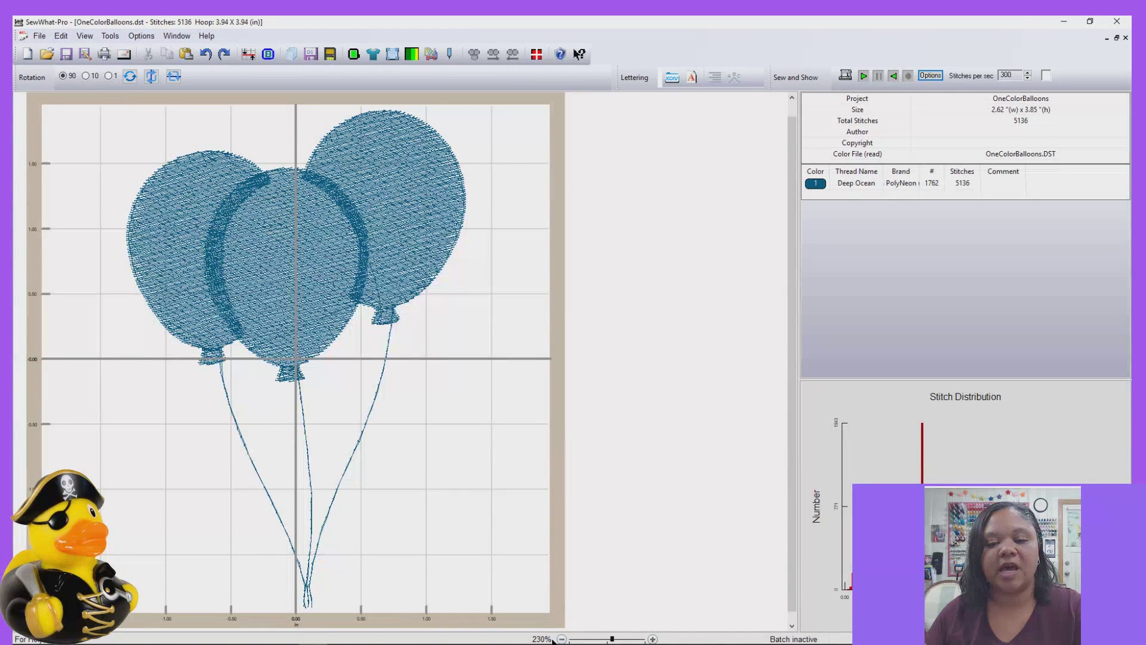
Zoom to 1000% and scroll left to the balloon knots to show individual stitch points
scroll(598, 412, up, 1)
scroll(597, 406, up, 3)
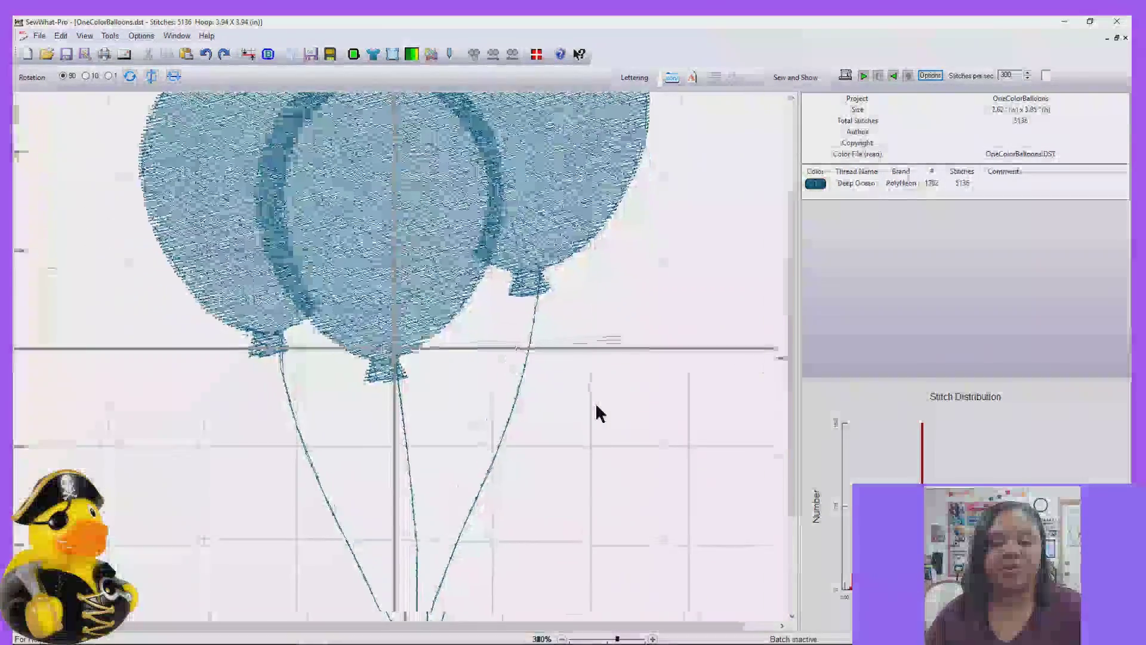
scroll(599, 412, down, 2)
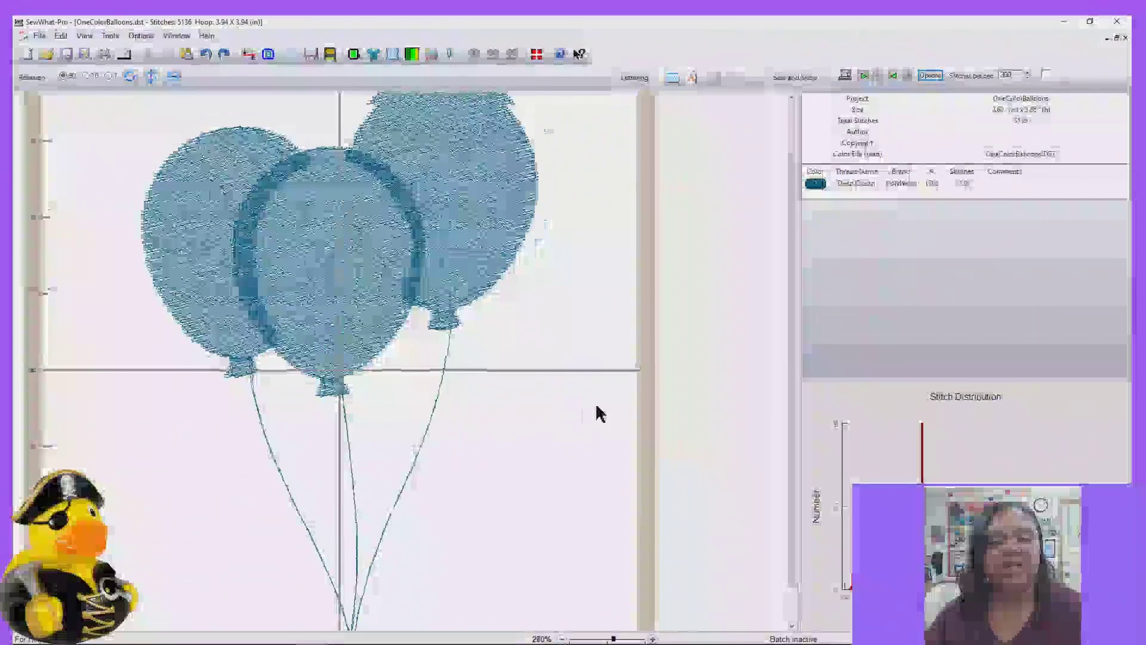
scroll(599, 412, down, 2)
scroll(599, 412, up, 3)
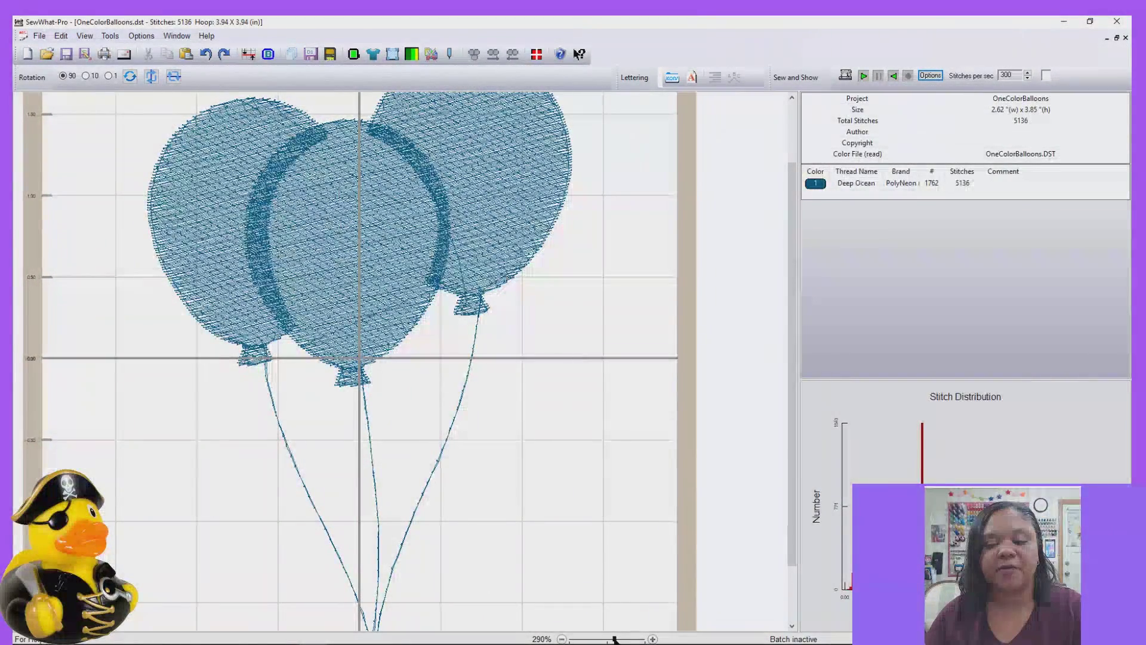
drag(615, 639, 670, 634)
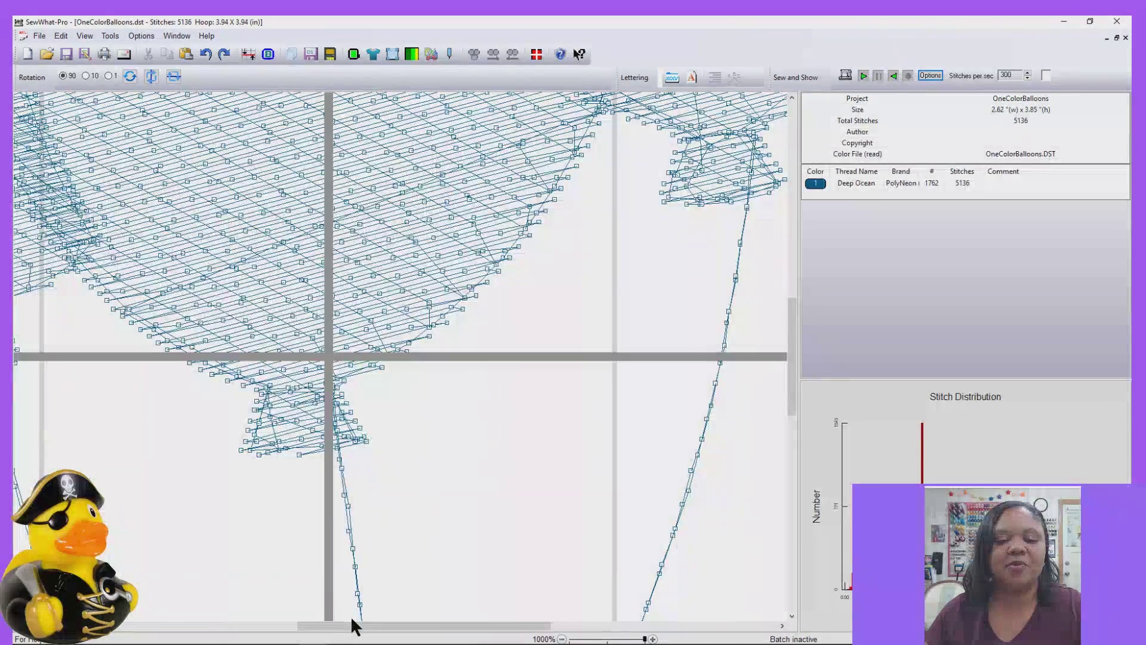
drag(352, 626, 224, 625)
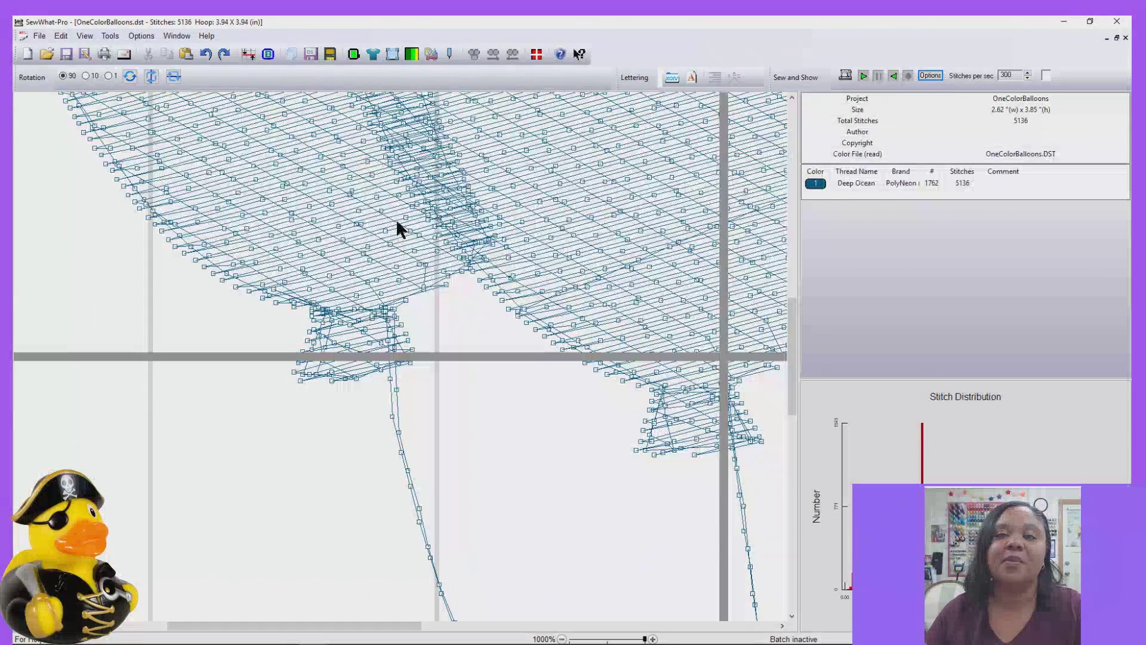
Choose Split at Stitch from the Cut Pattern tools
click(430, 52)
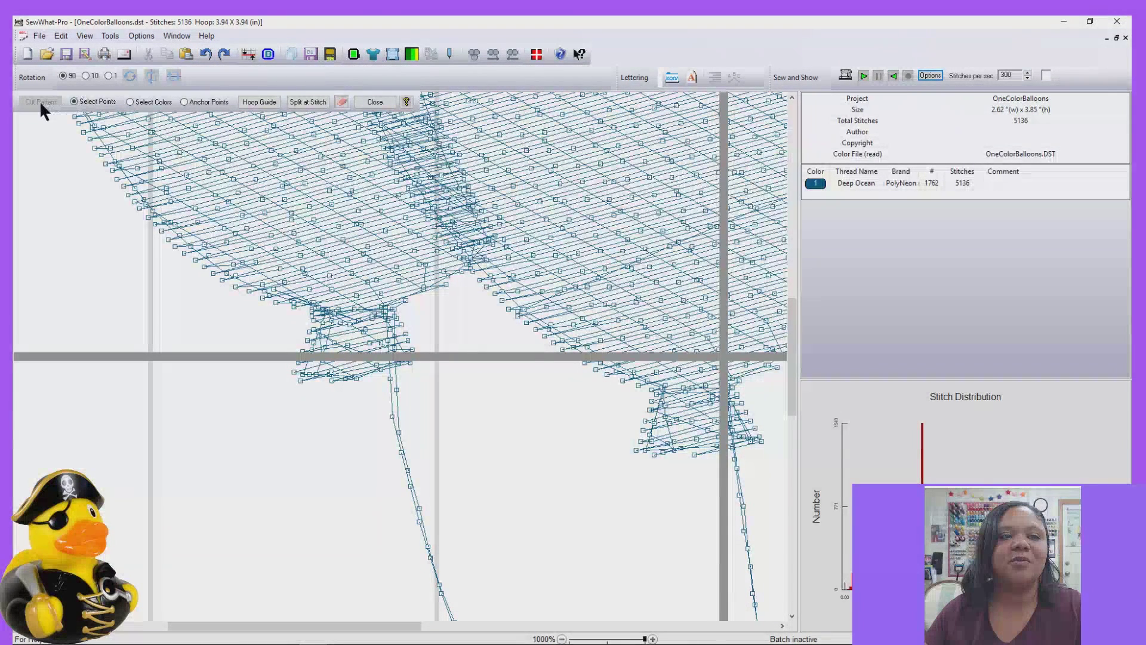
click(312, 103)
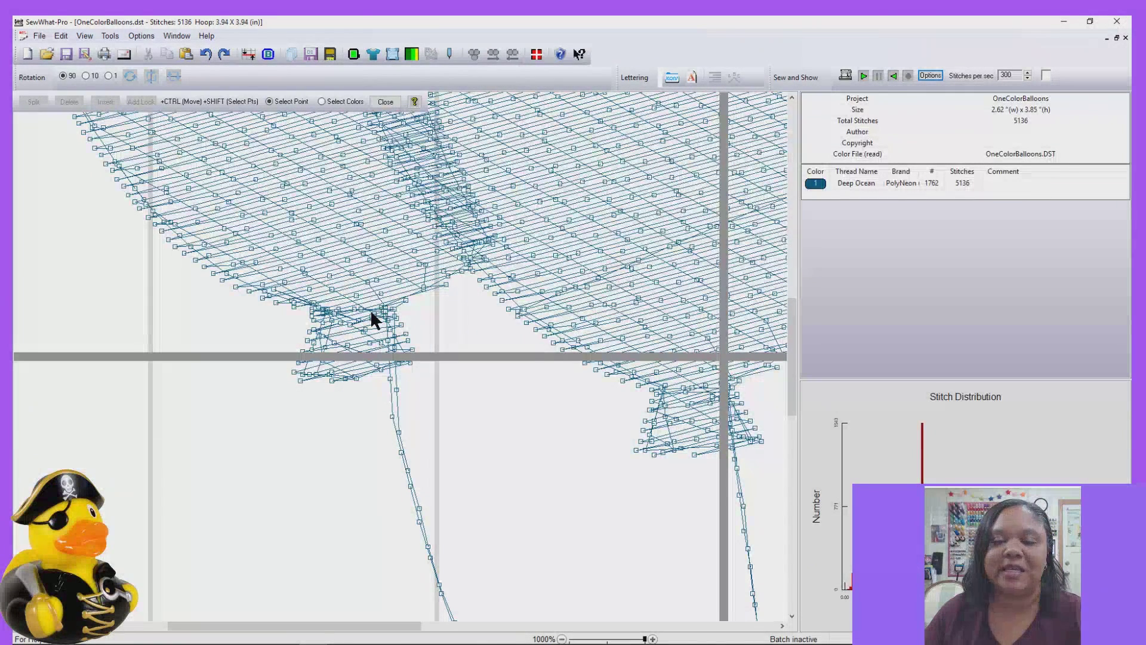
Select the stitch where the knot meets the top of the string
click(390, 378)
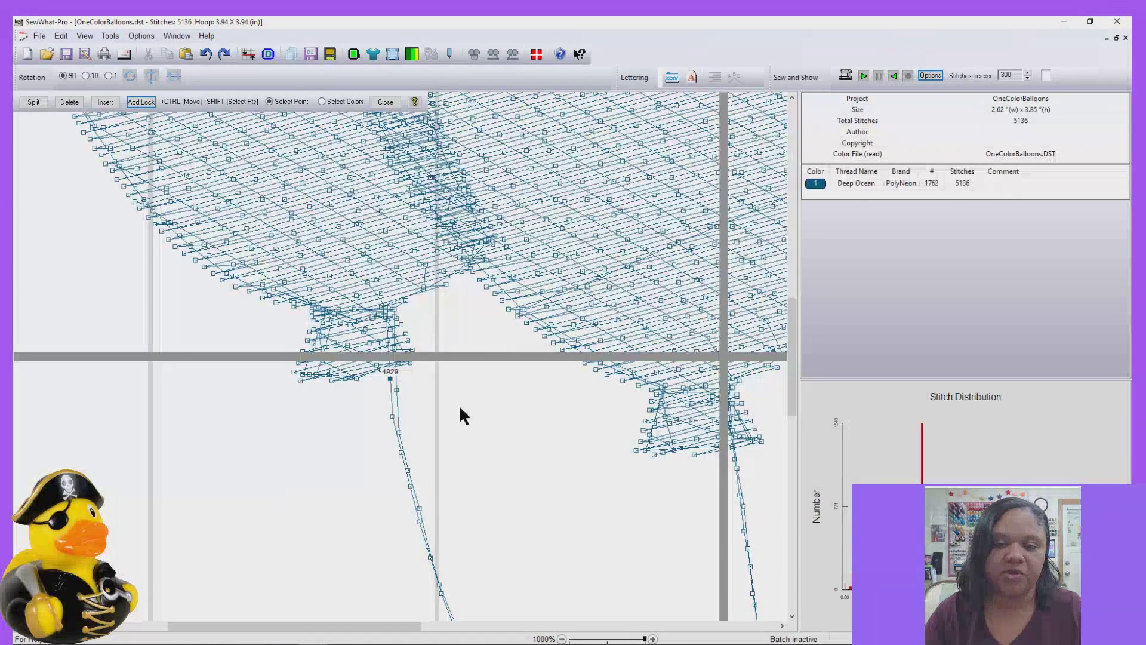
Step back and forth along the stitches to land on stitch 4920 at the knot
key(Left)
key(Right)
key(Left)
key(Left)
key(Right)
key(Right)
key(Right)
key(Right)
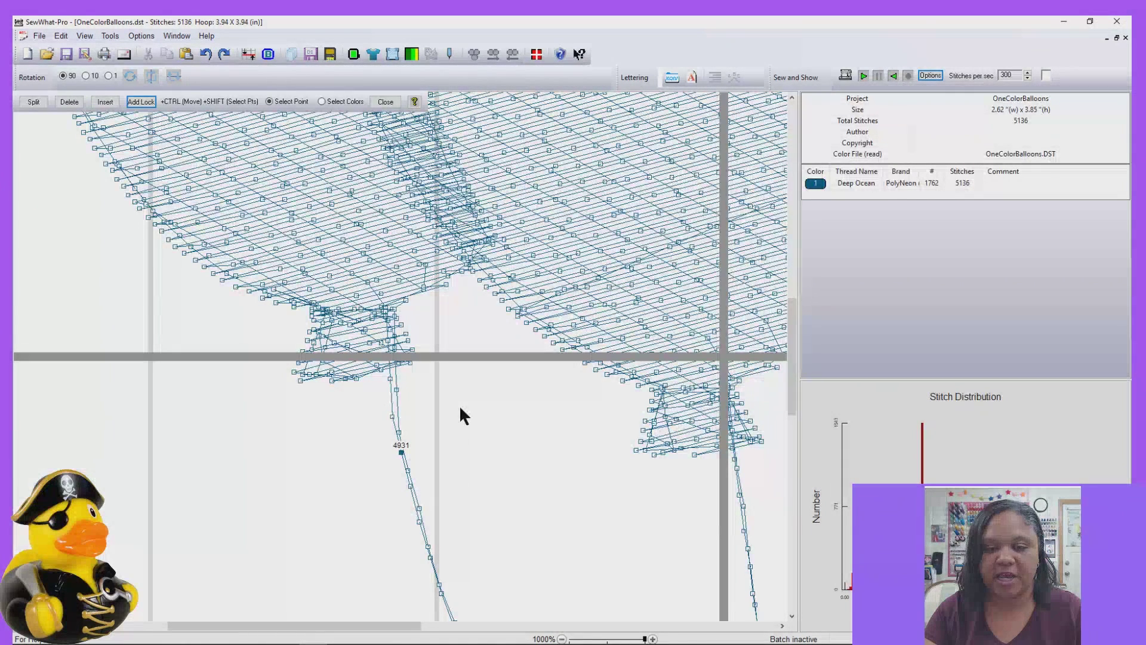
key(Right)
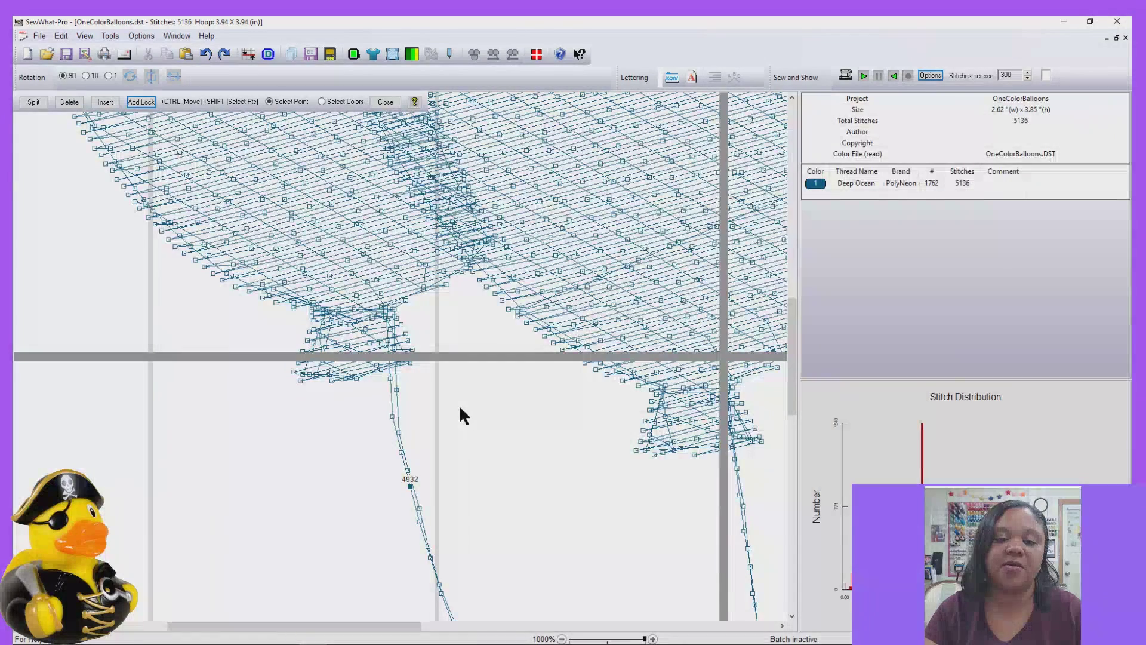
key(Right)
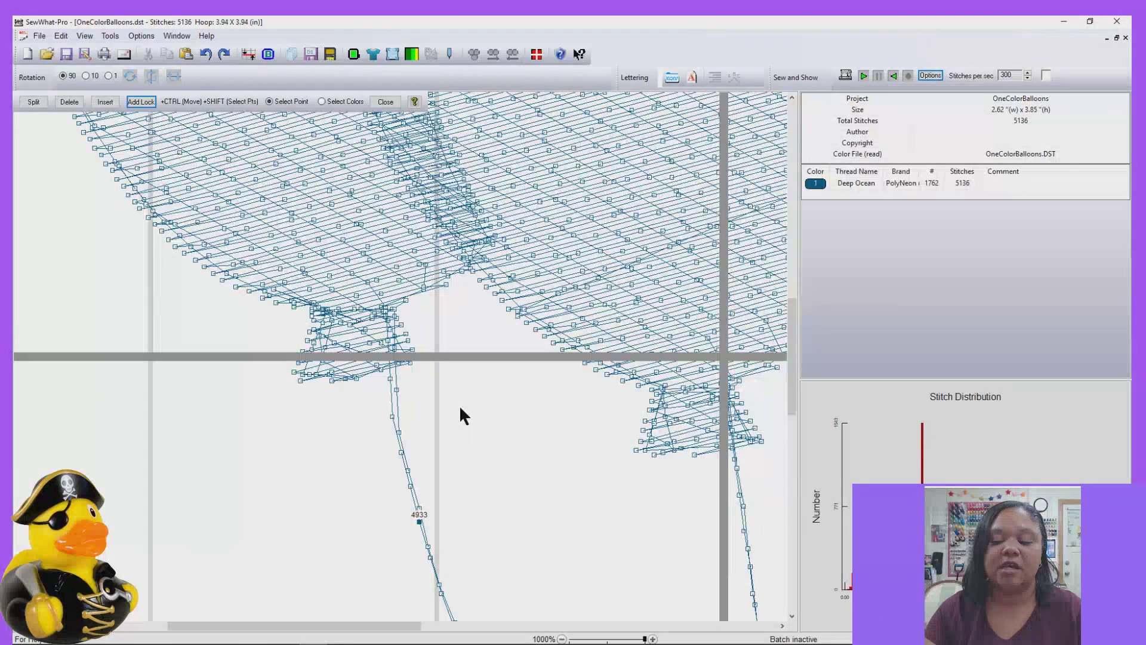
key(Left)
key(Left)
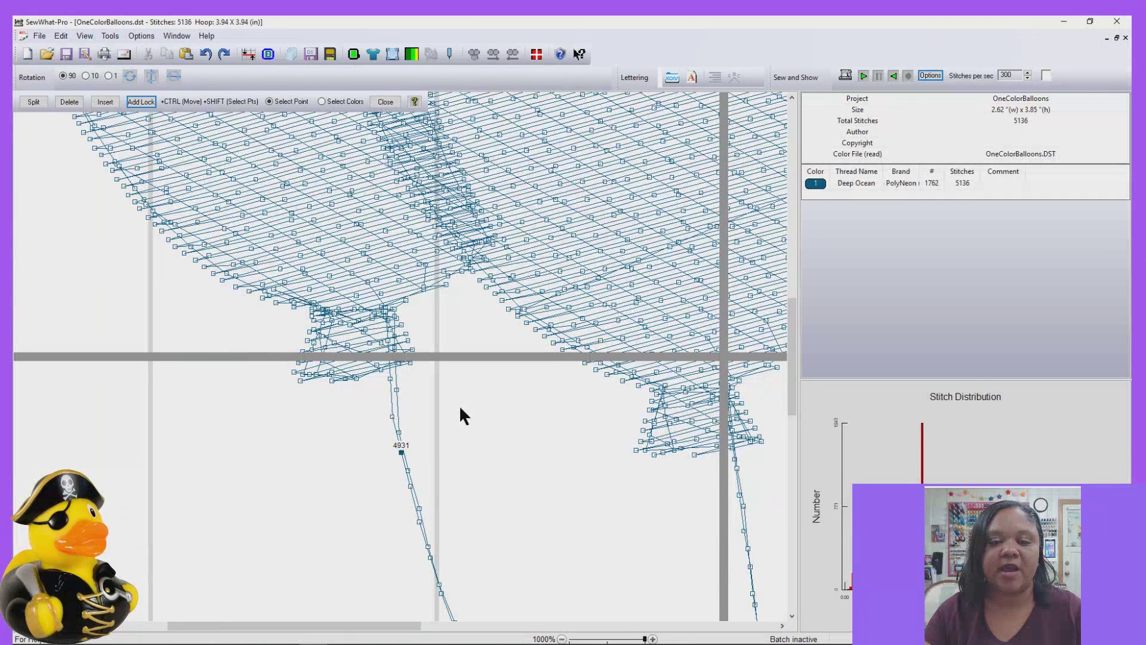
key(Left)
key(Left)
key(Left)
key(Left)
key(Left)
key(Left)
key(Left)
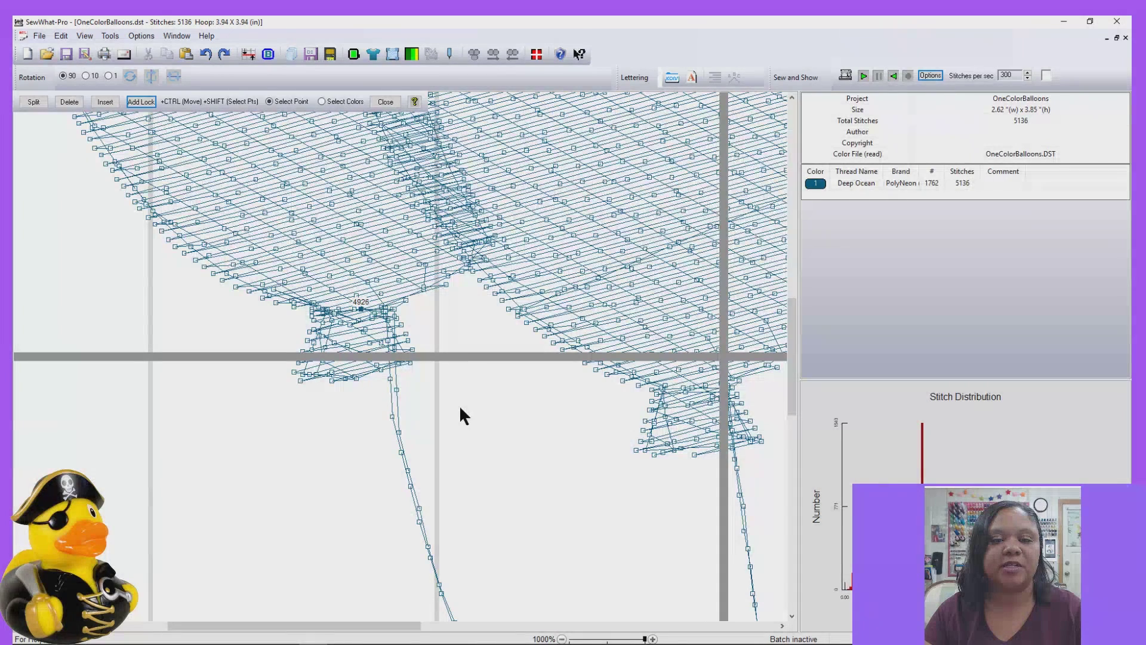
key(Left)
key(Left)
key(Left)
key(Left)
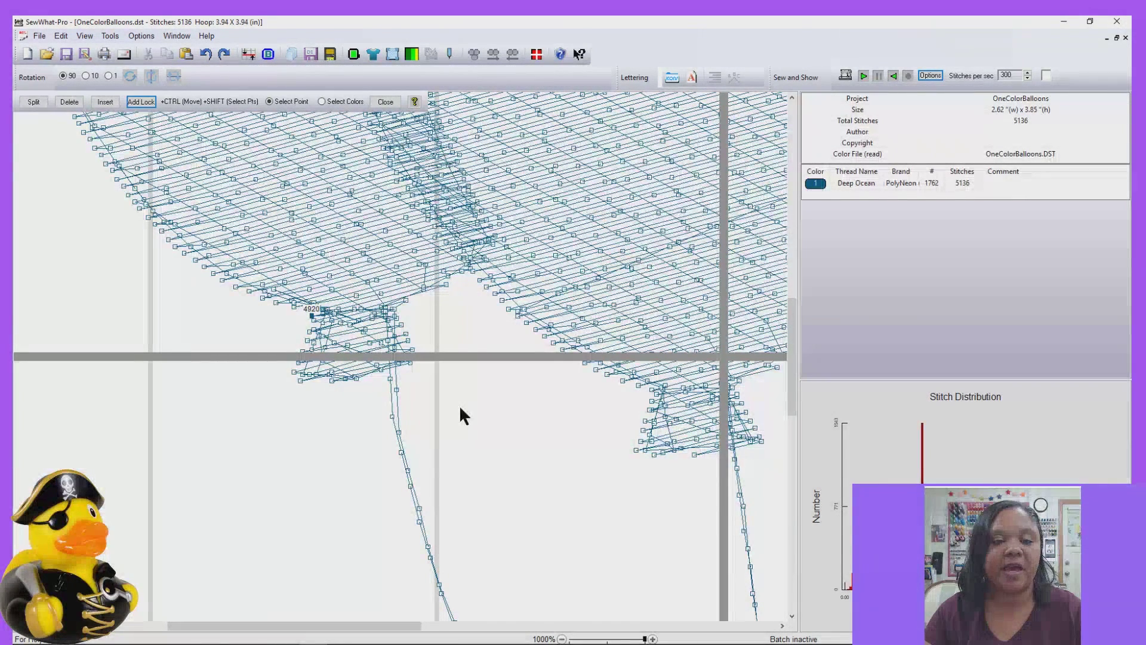
key(Left)
key(Left)
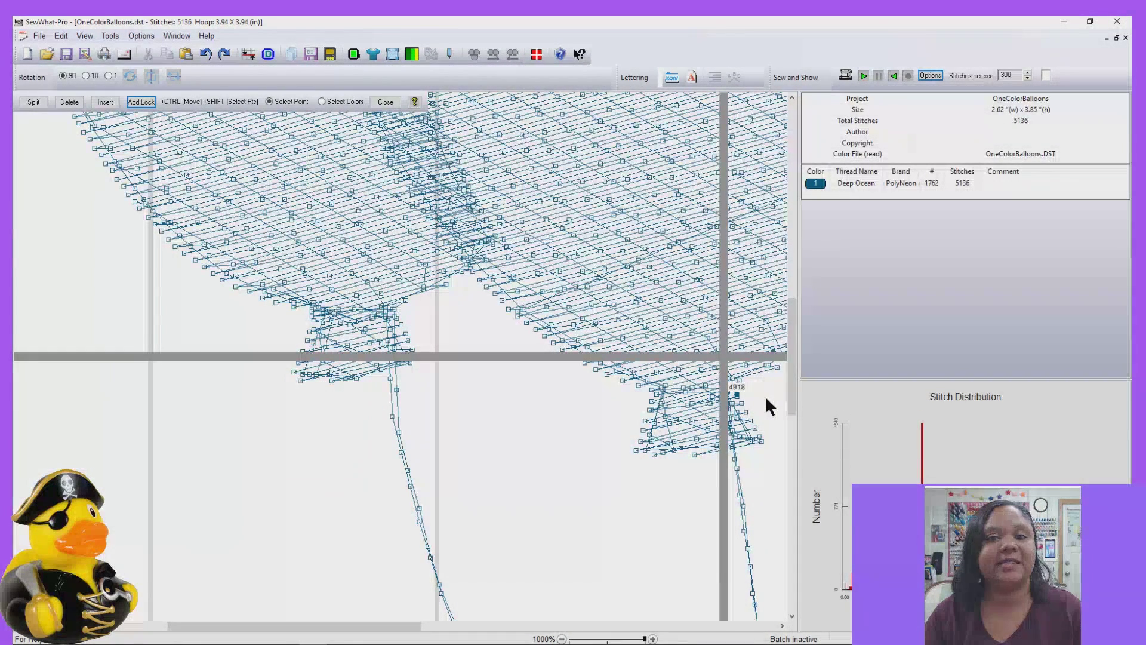
key(Right)
key(Right)
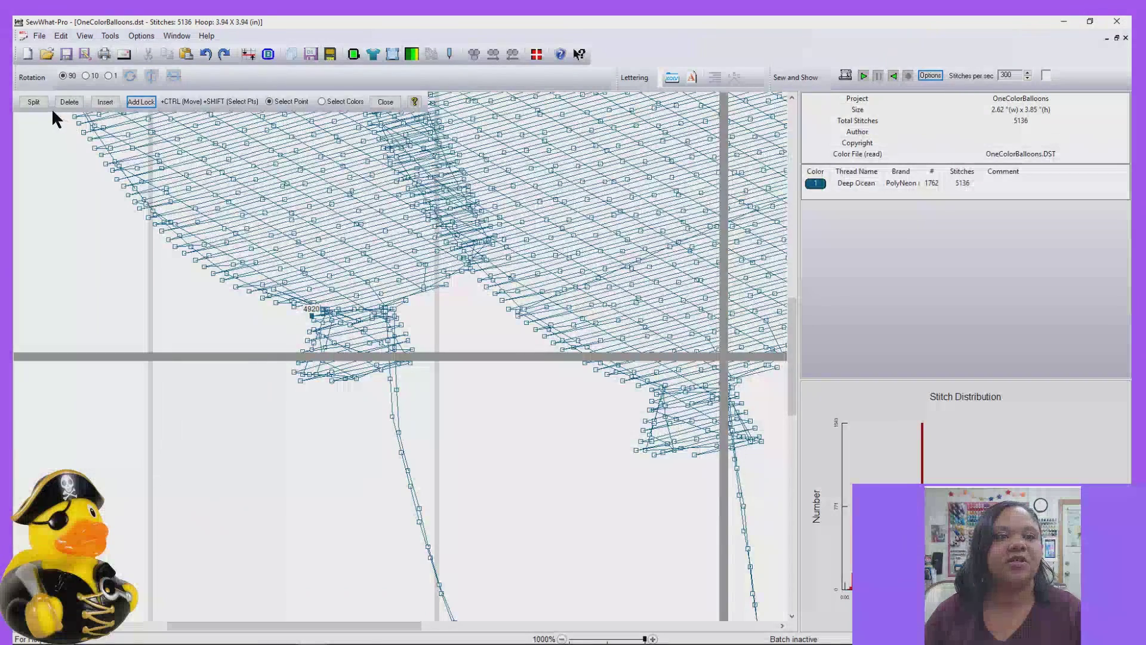
Split at stitch 4920 into 4920- and 217-stitch colour blocks and close both edit toolbars
click(32, 101)
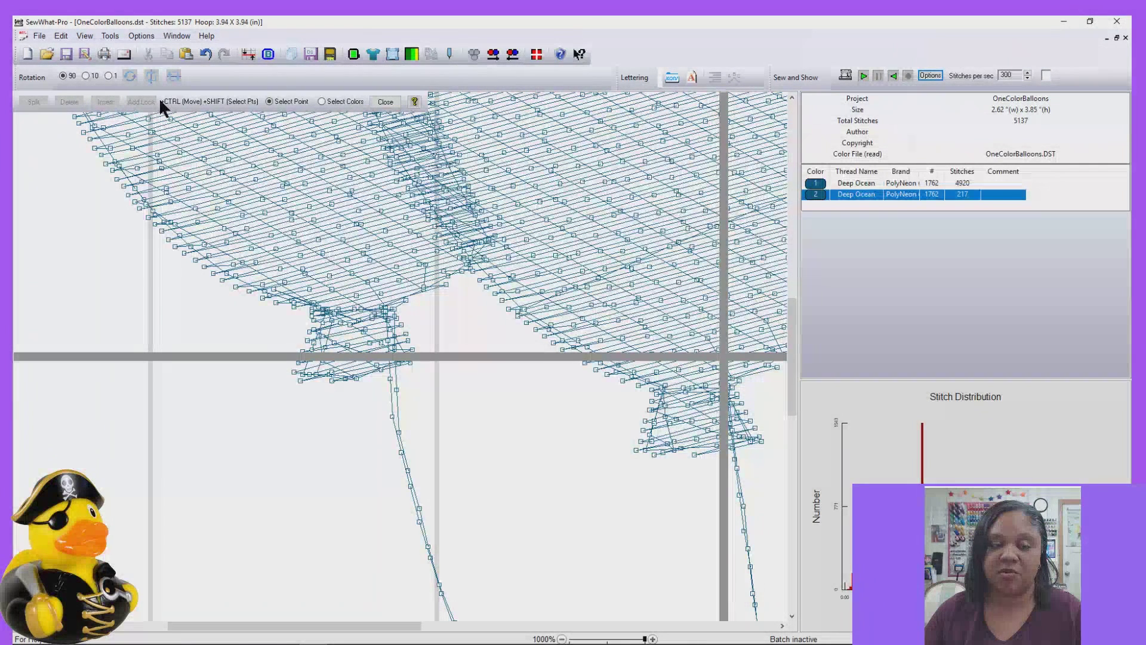
click(381, 103)
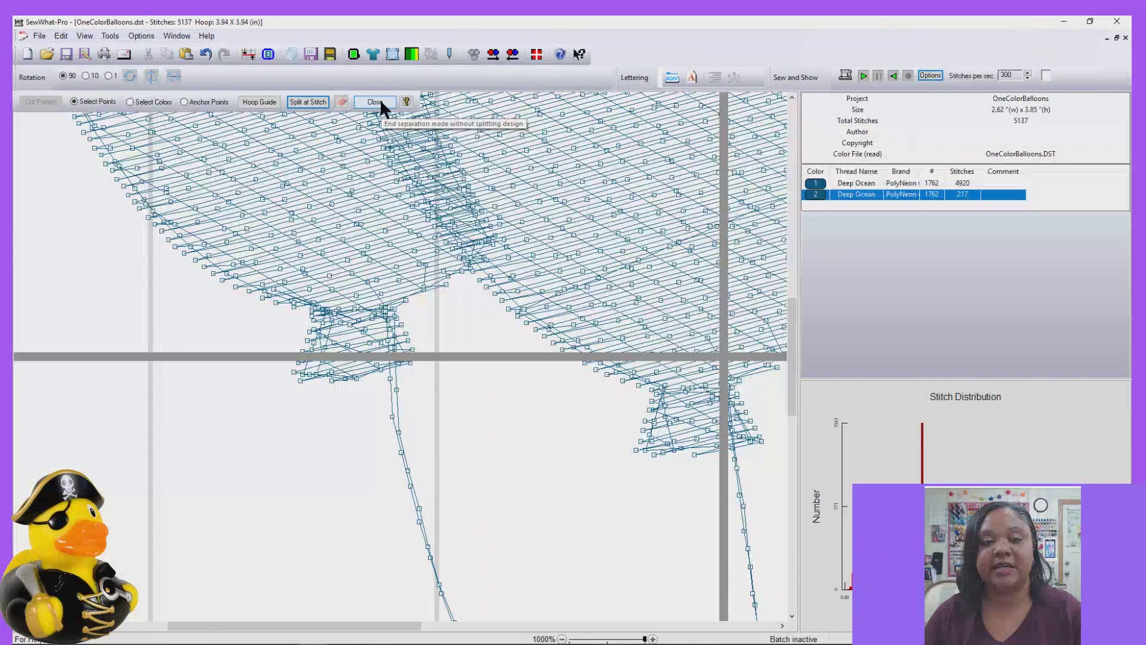
click(381, 103)
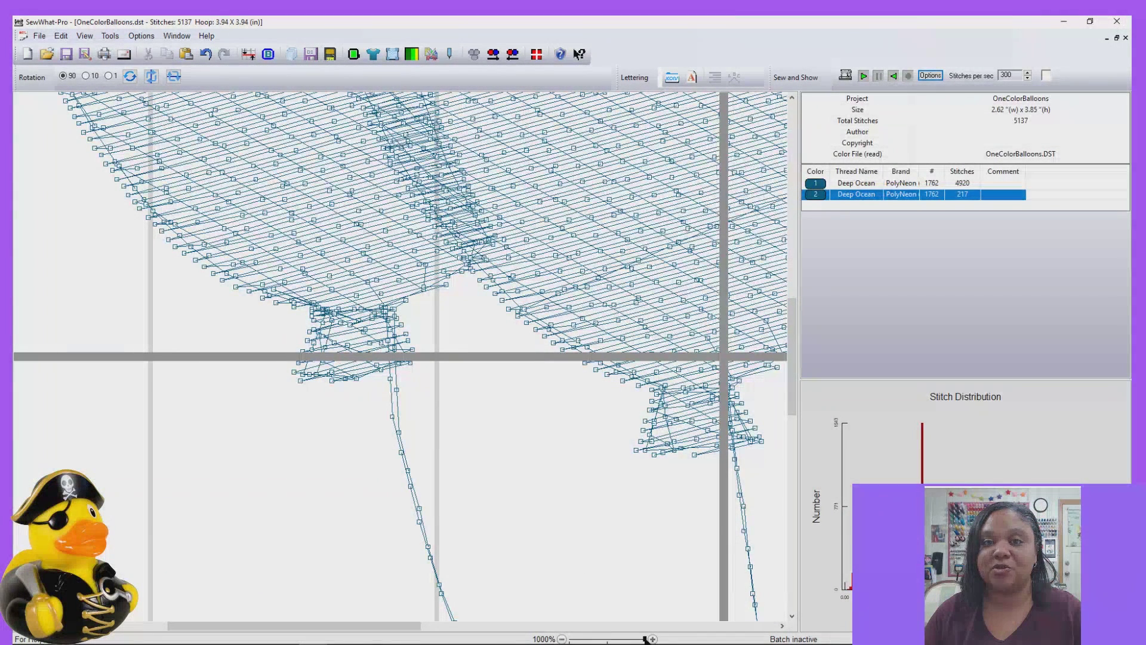
Zoom out to 200% so the whole three-balloon design and hoop are visible
drag(644, 639, 636, 640)
click(615, 640)
click(637, 640)
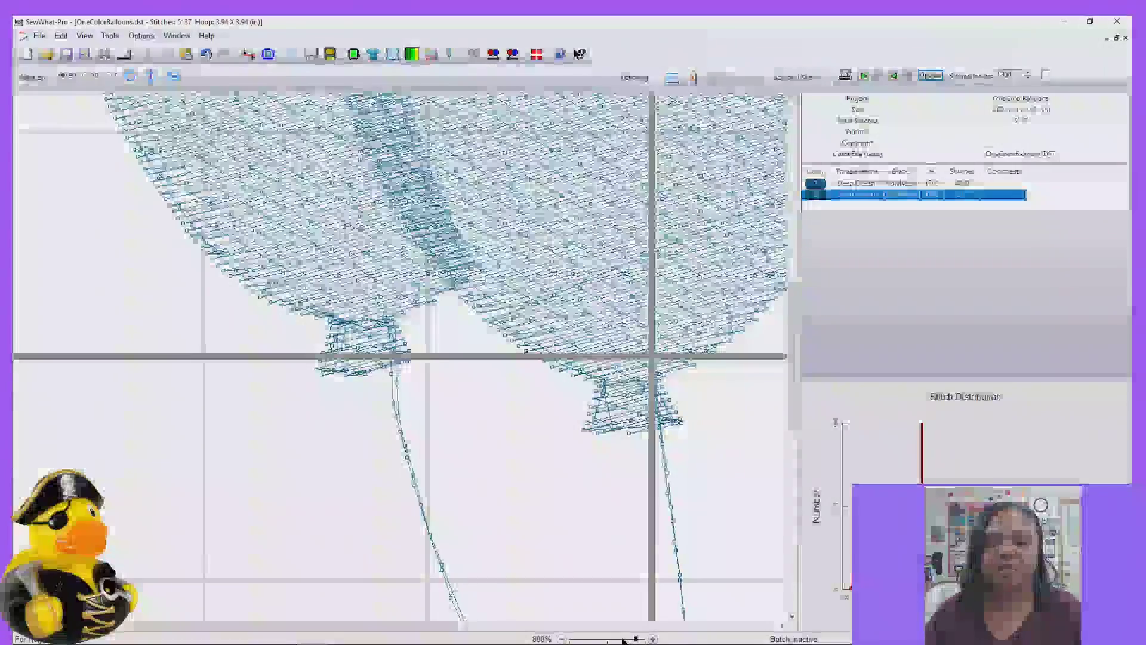
click(604, 640)
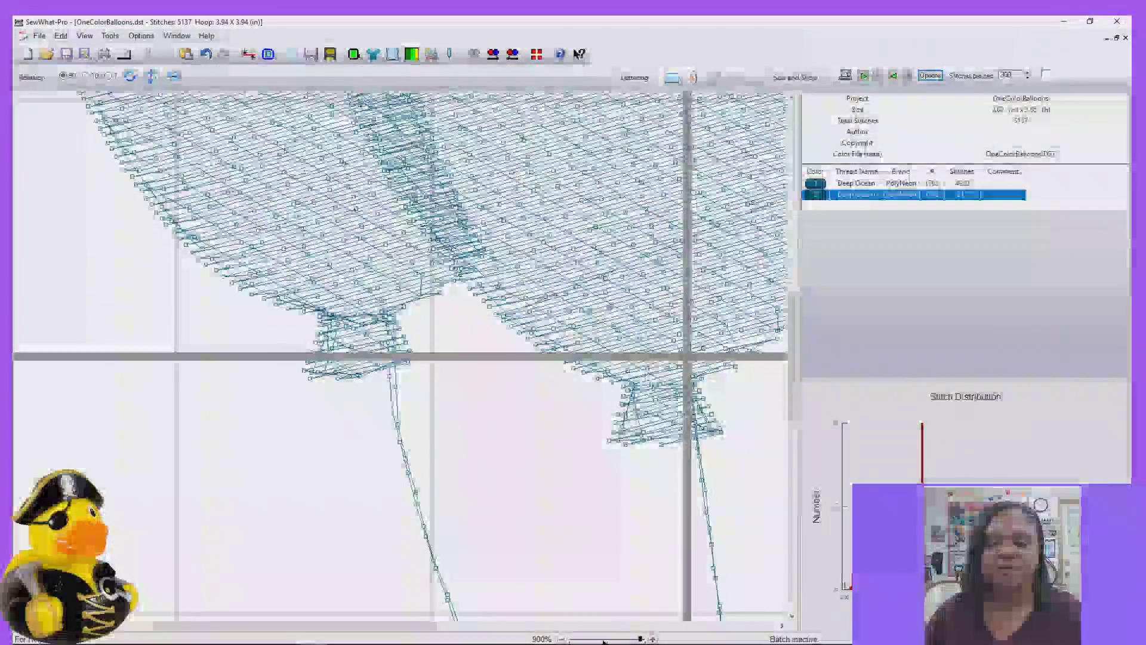
click(604, 640)
click(604, 640)
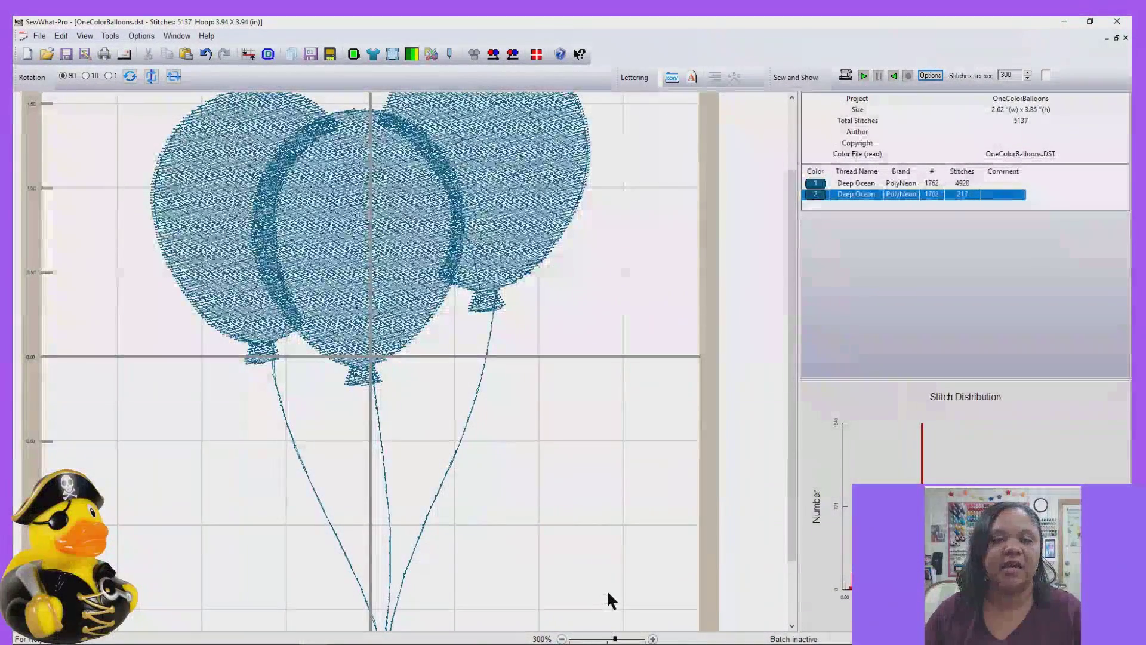
click(604, 640)
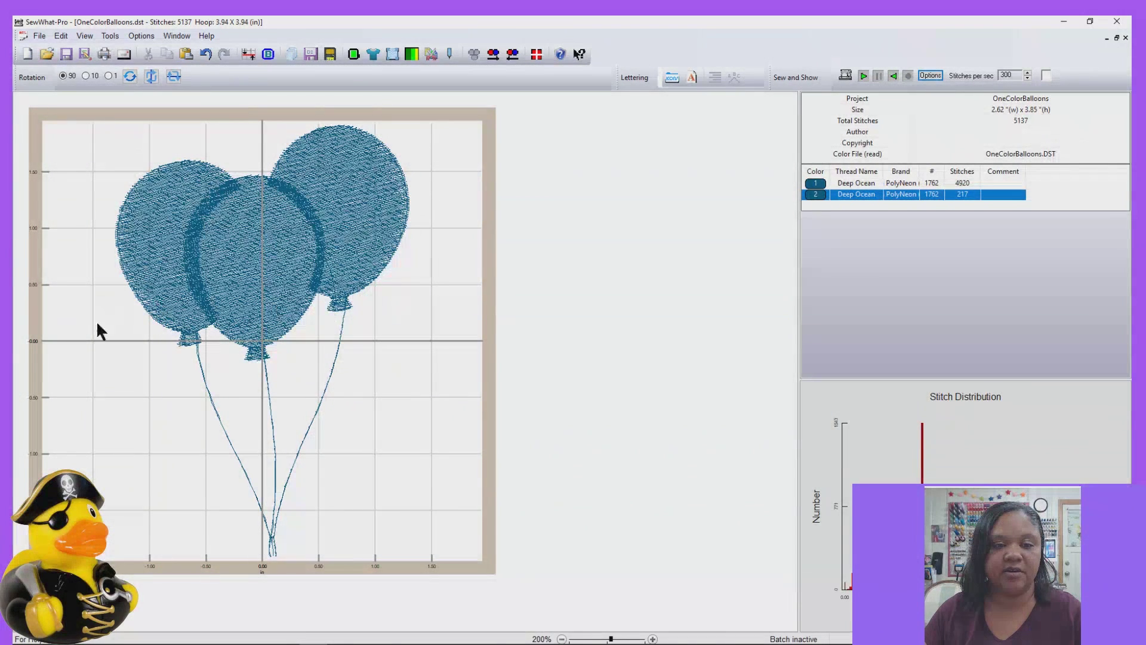
Compare the two colour blocks and leave the 217-stitch strings block selected
click(815, 185)
click(816, 195)
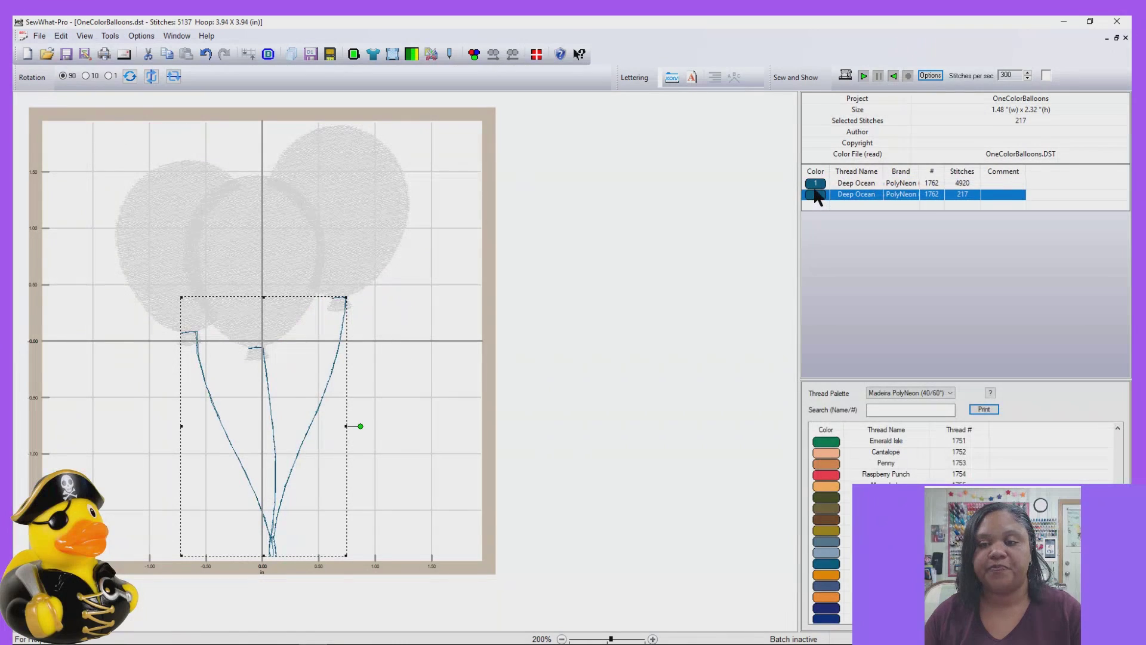
click(815, 184)
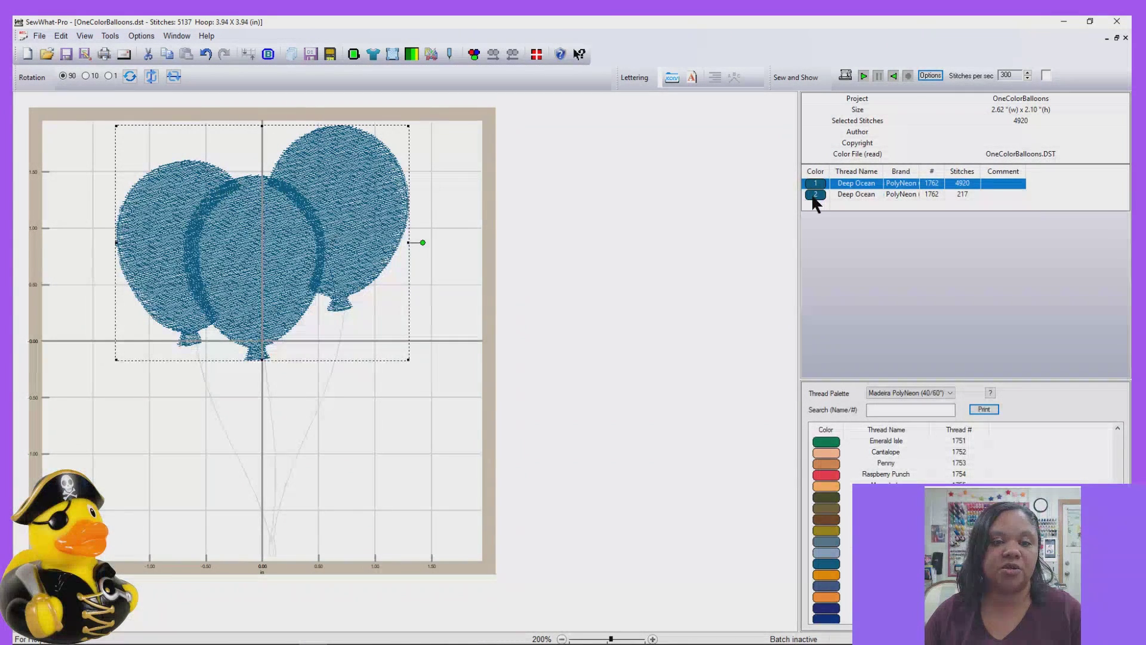
click(813, 197)
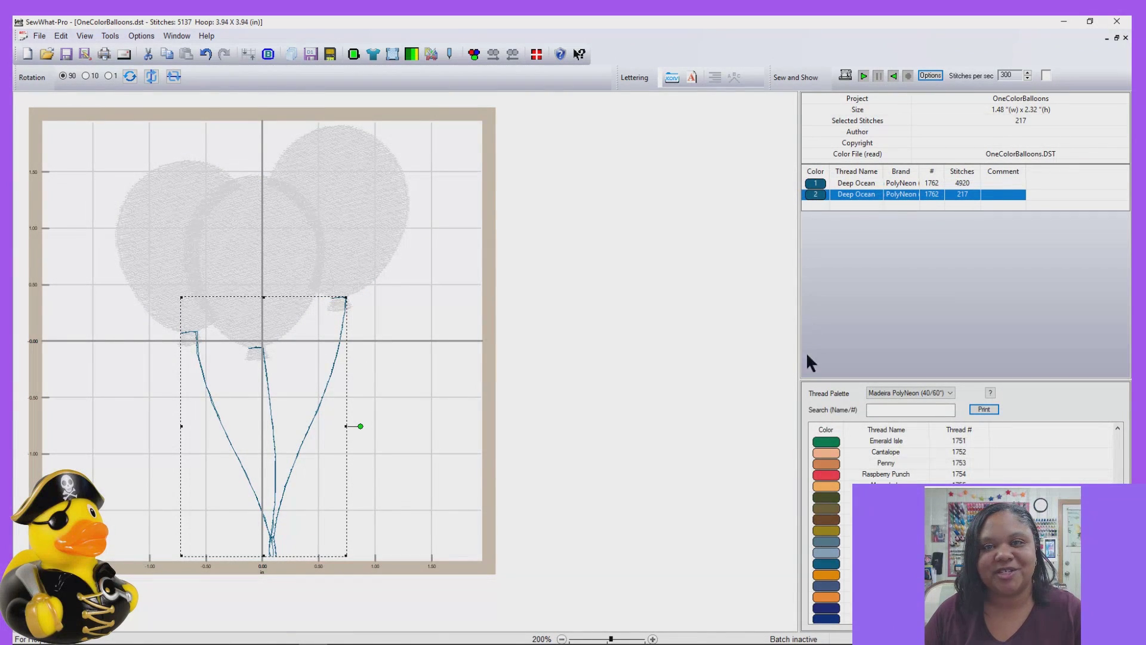
Recolour the 217-stitch strings block to PolyNeon Fresh Oregano 1705 so it stitches black
scroll(835, 539, up, 5)
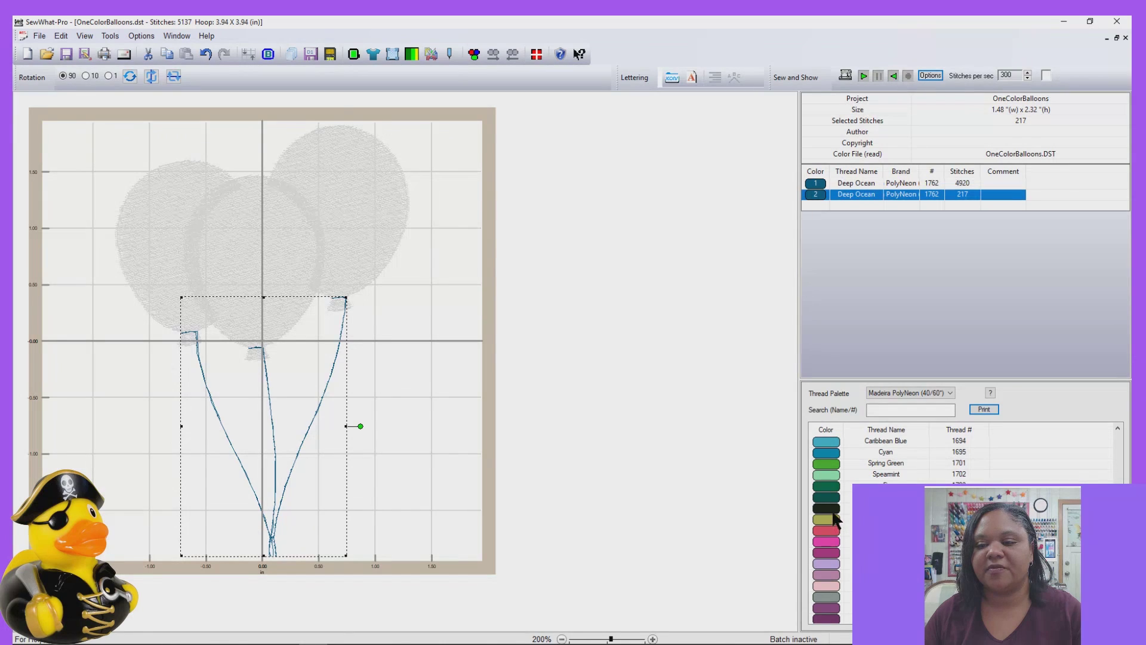
click(834, 512)
click(655, 481)
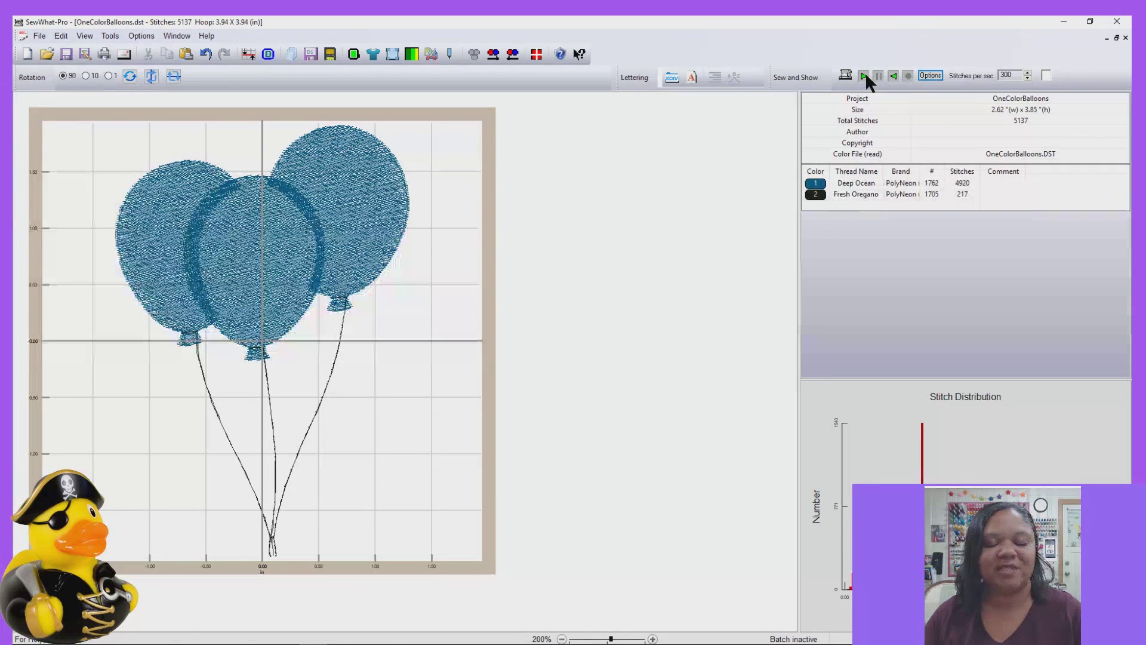
click(865, 73)
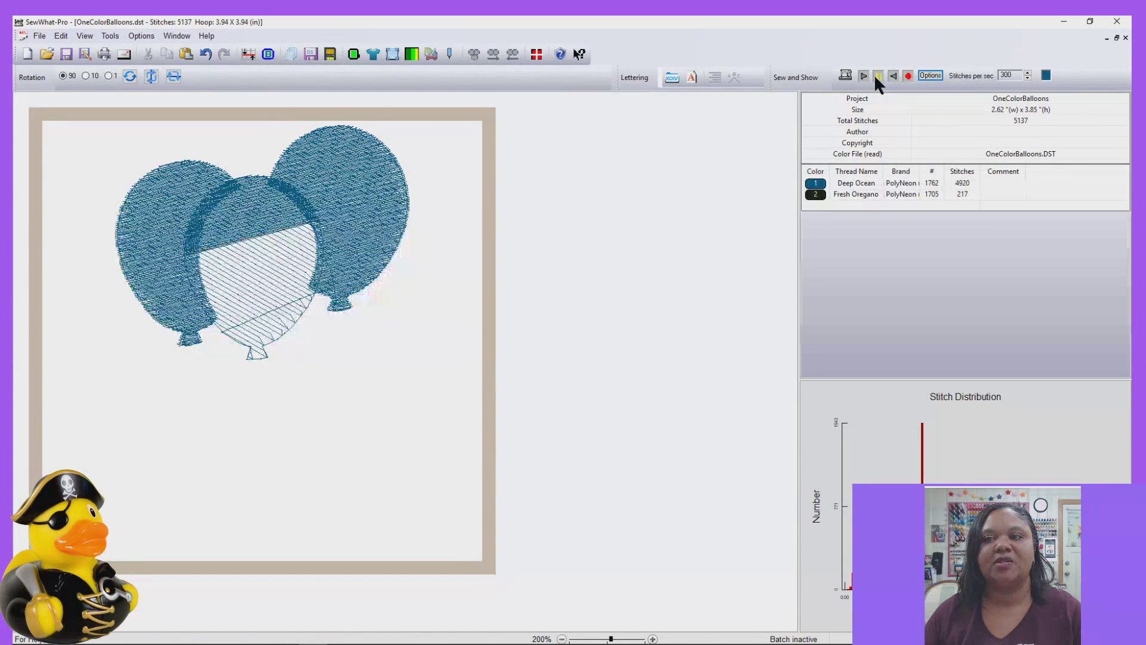
click(875, 74)
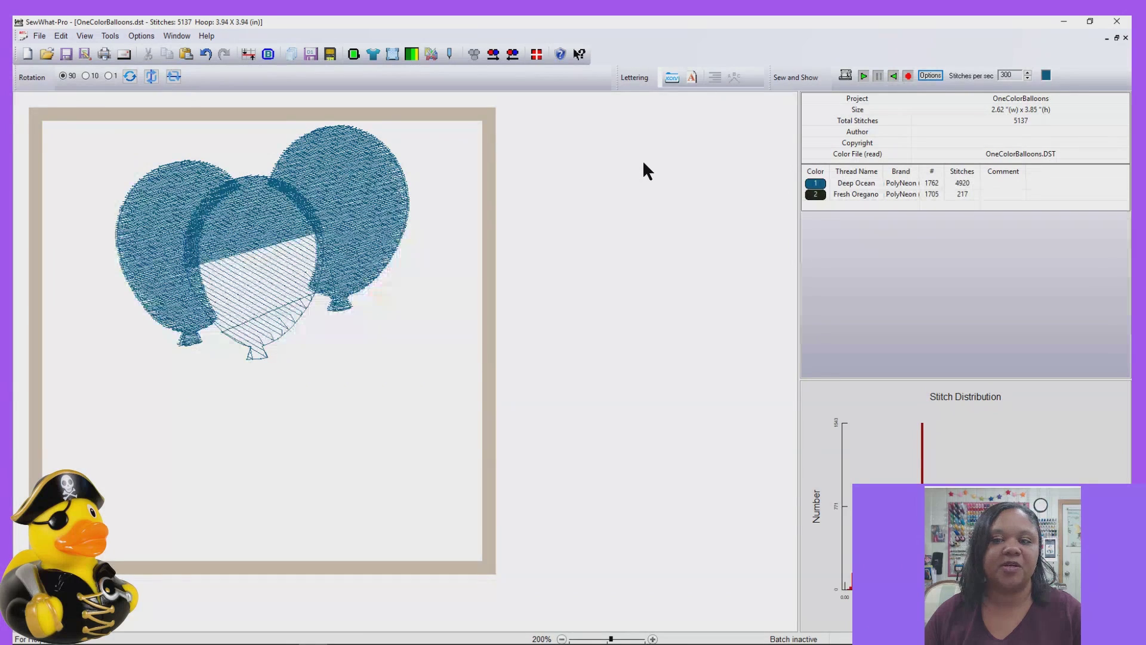
click(819, 185)
click(819, 195)
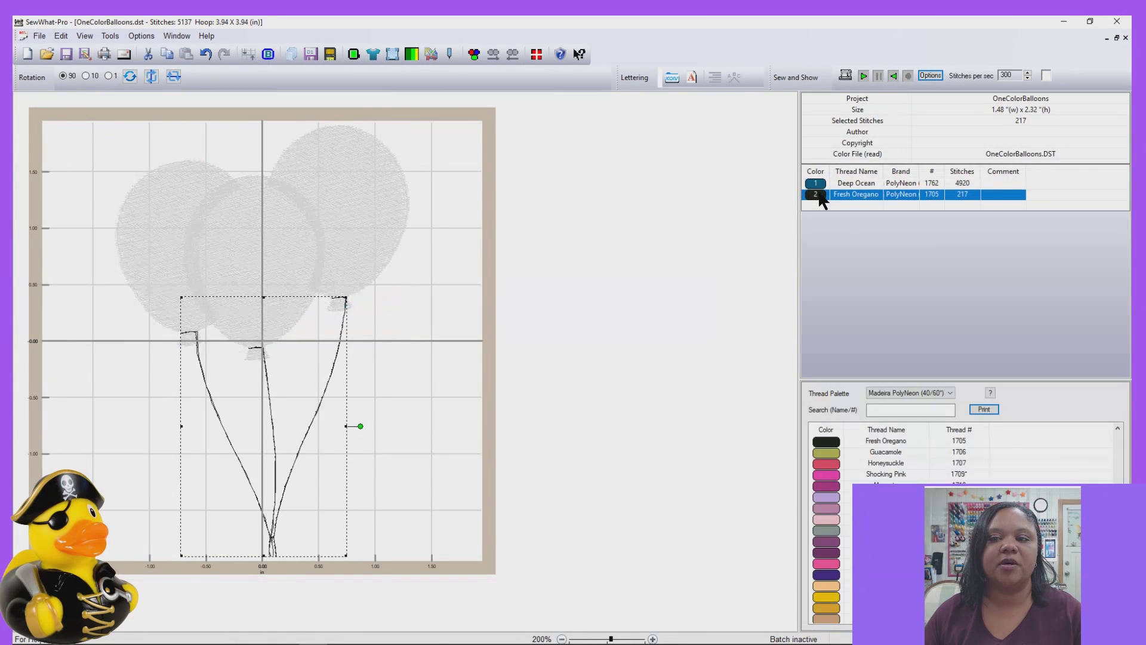
click(648, 210)
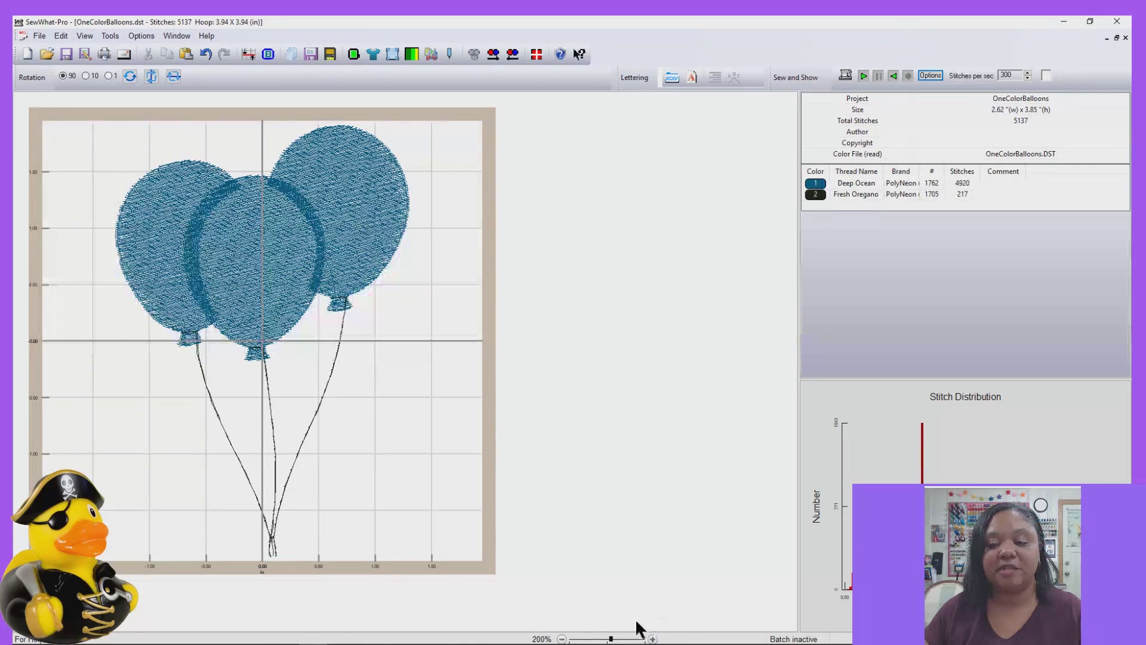
Zoom to 1000% and centre the view on the right balloon's string knot
drag(612, 639, 615, 638)
click(645, 640)
click(644, 640)
click(645, 640)
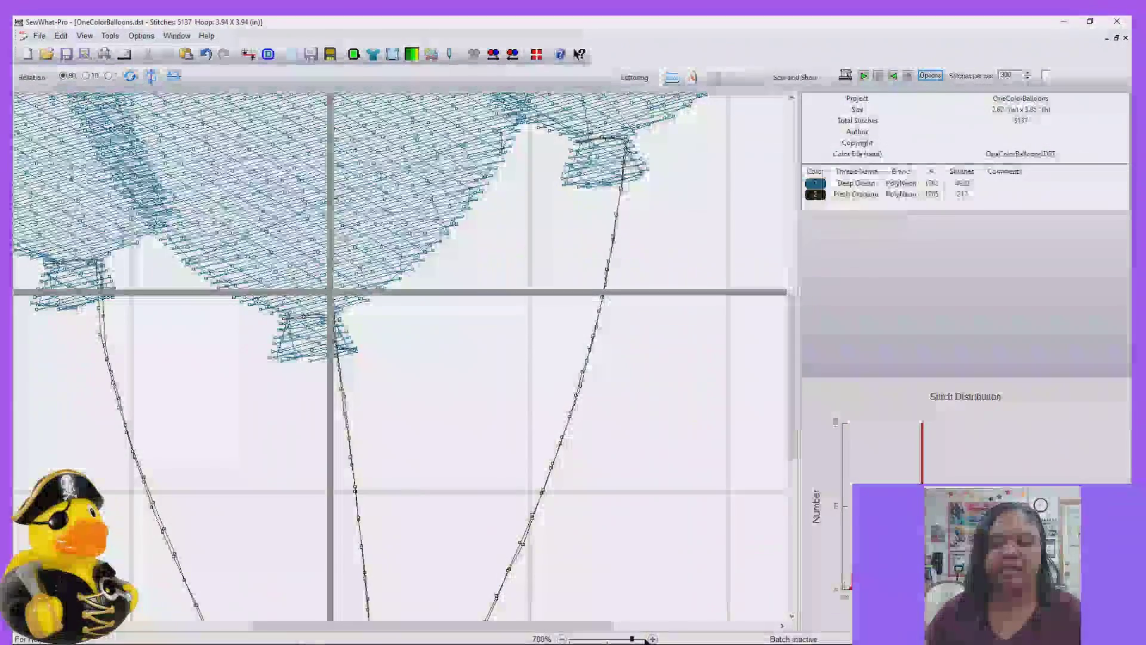
drag(636, 640, 646, 640)
drag(793, 359, 795, 307)
drag(544, 626, 599, 626)
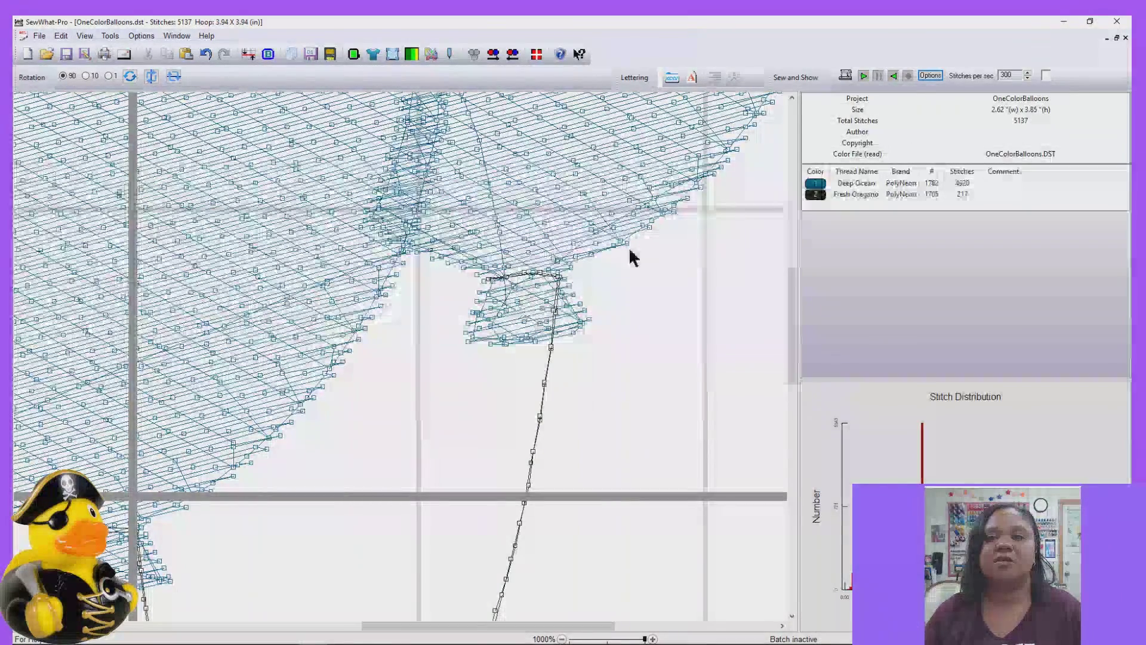
Switch to split-at-stitch mode and select a stitch in the balloon's knot
click(434, 52)
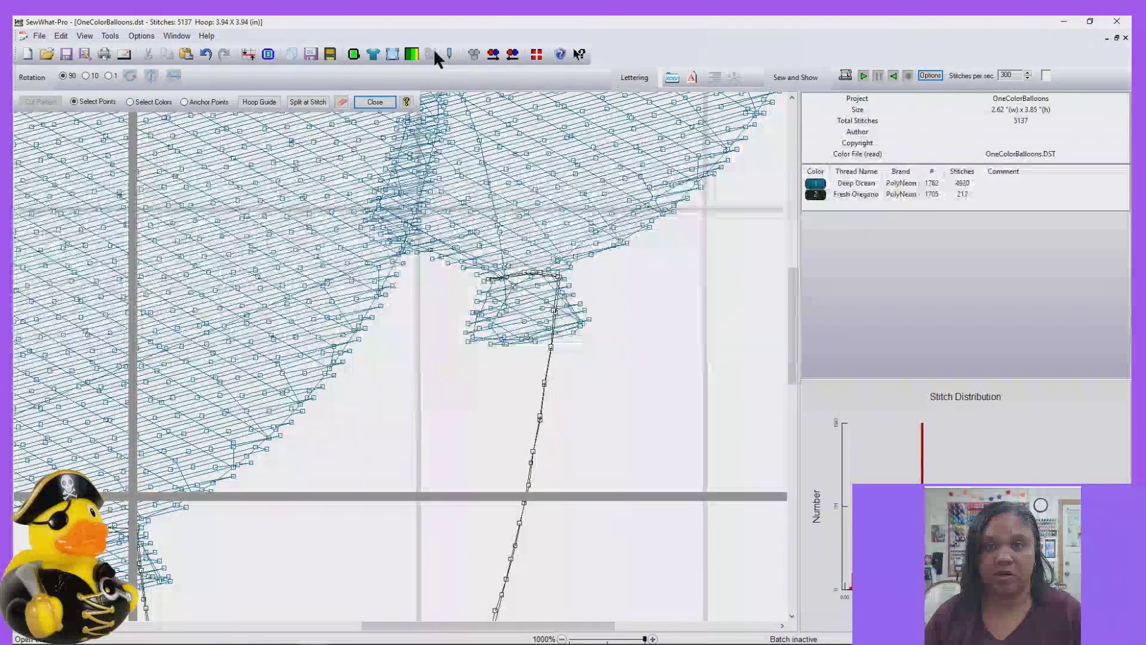
click(309, 102)
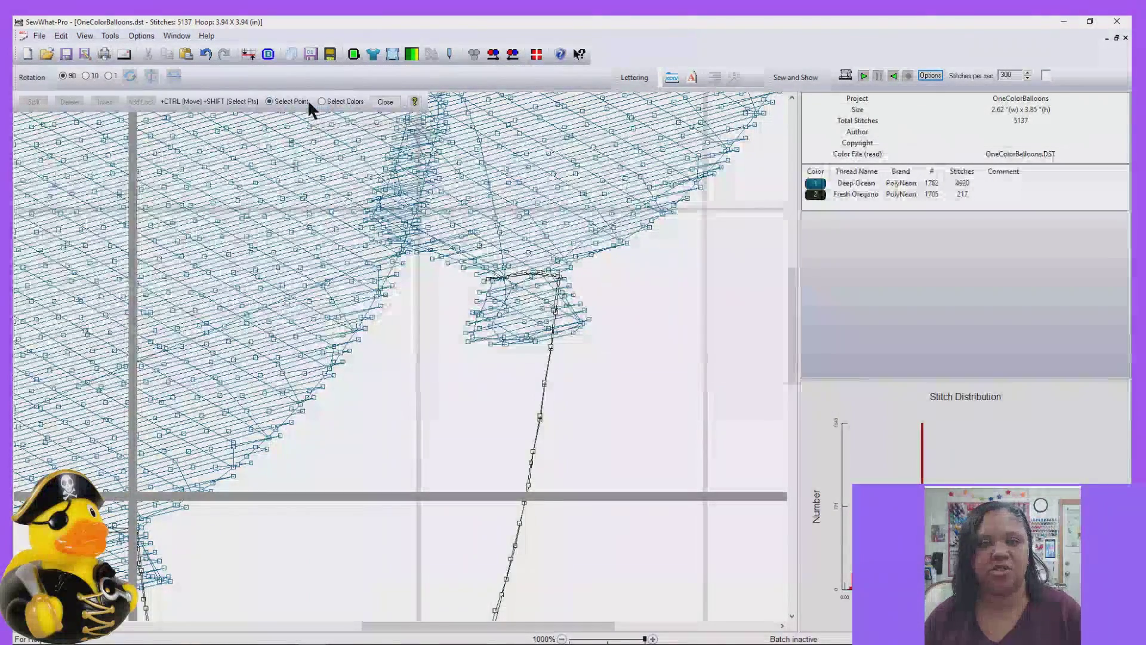
click(525, 321)
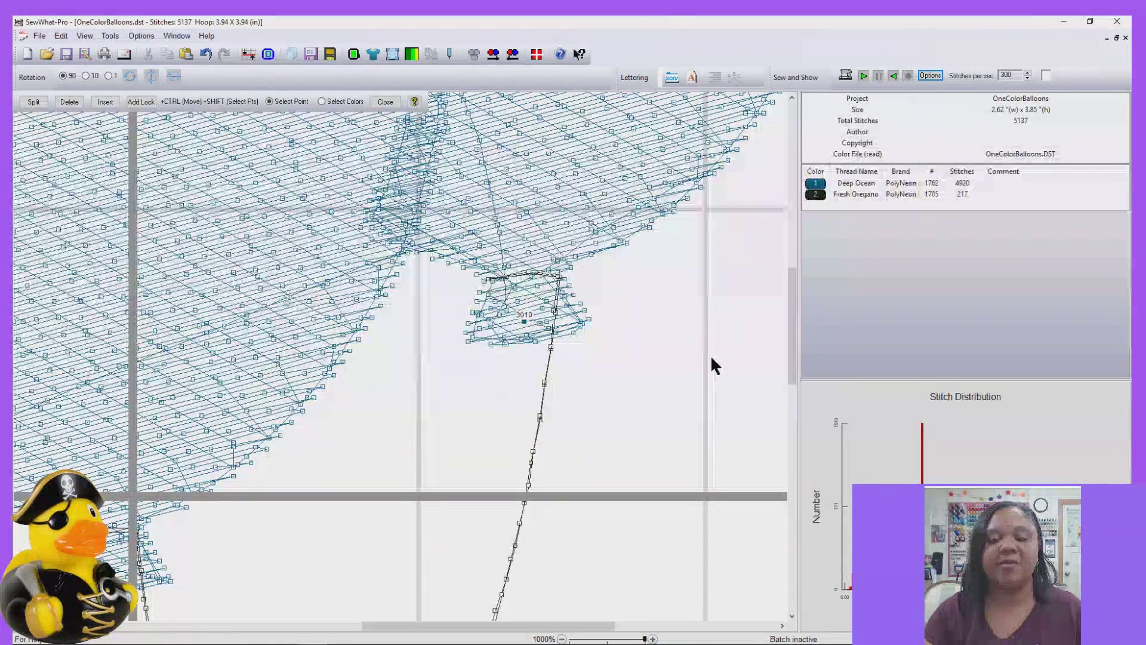
Advance stitch by stitch through the knot, outline and fill rows to stitch 3073
key(Right)
key(Right)
key(Right)
key(Right)
key(Right)
key(Right)
key(Right)
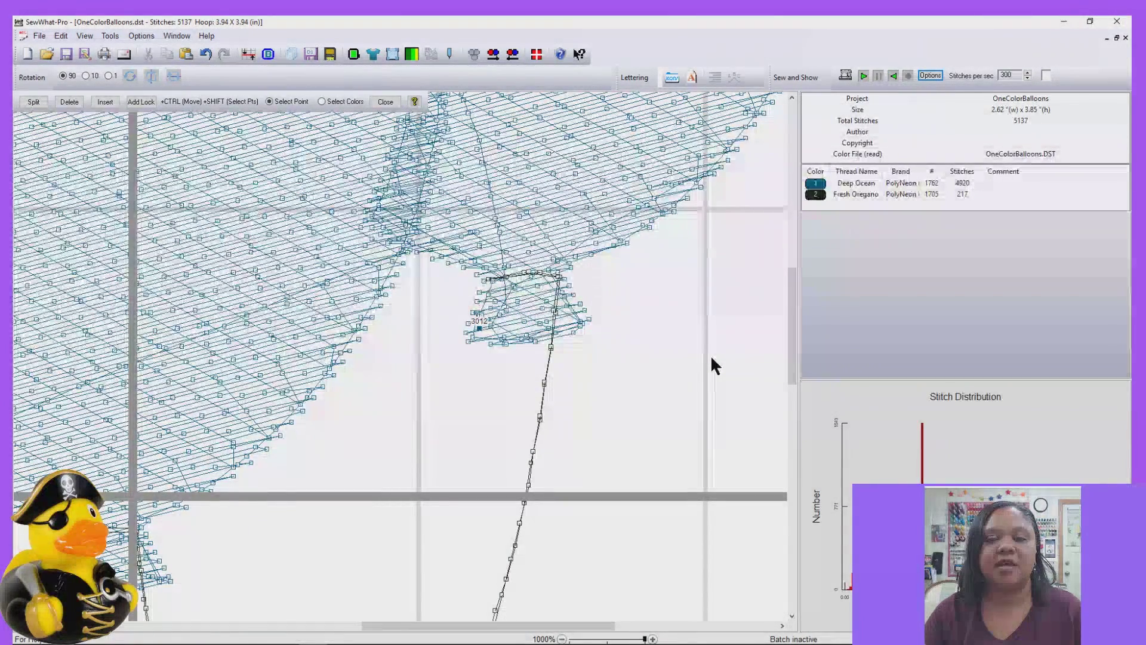
key(Right)
key(Right)
key(Right)
key(Right)
key(Right)
key(Right)
key(Right)
key(Right)
key(Right)
key(Right)
key(Right)
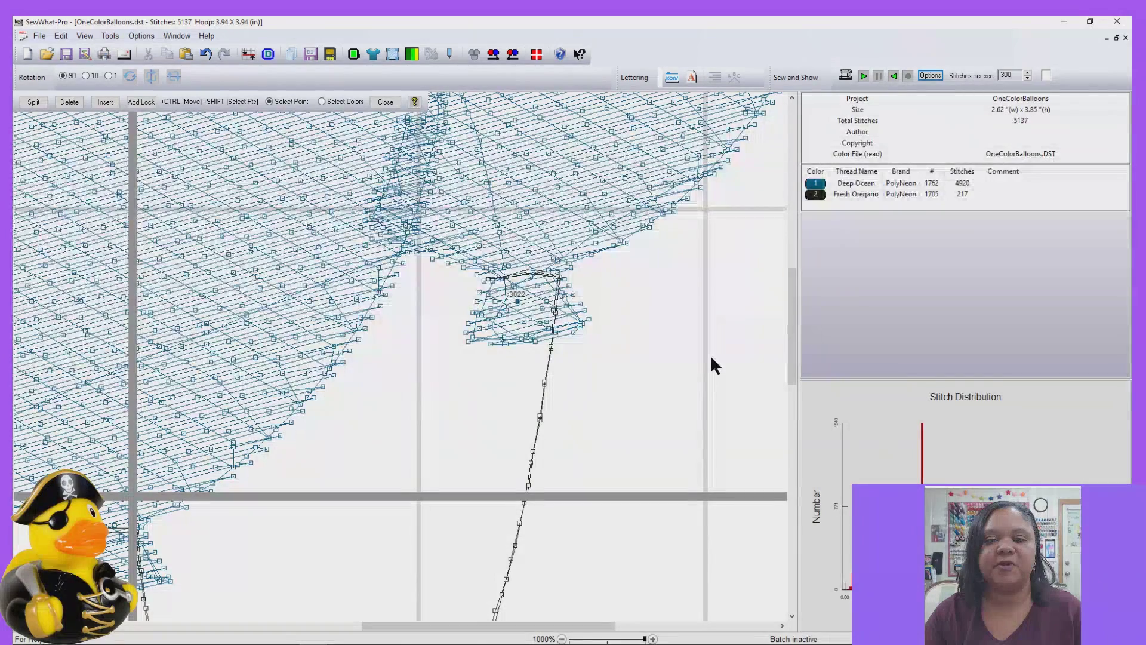
key(Right)
key(Right)
key(Right)
key(Right)
key(Right)
key(Right)
key(Right)
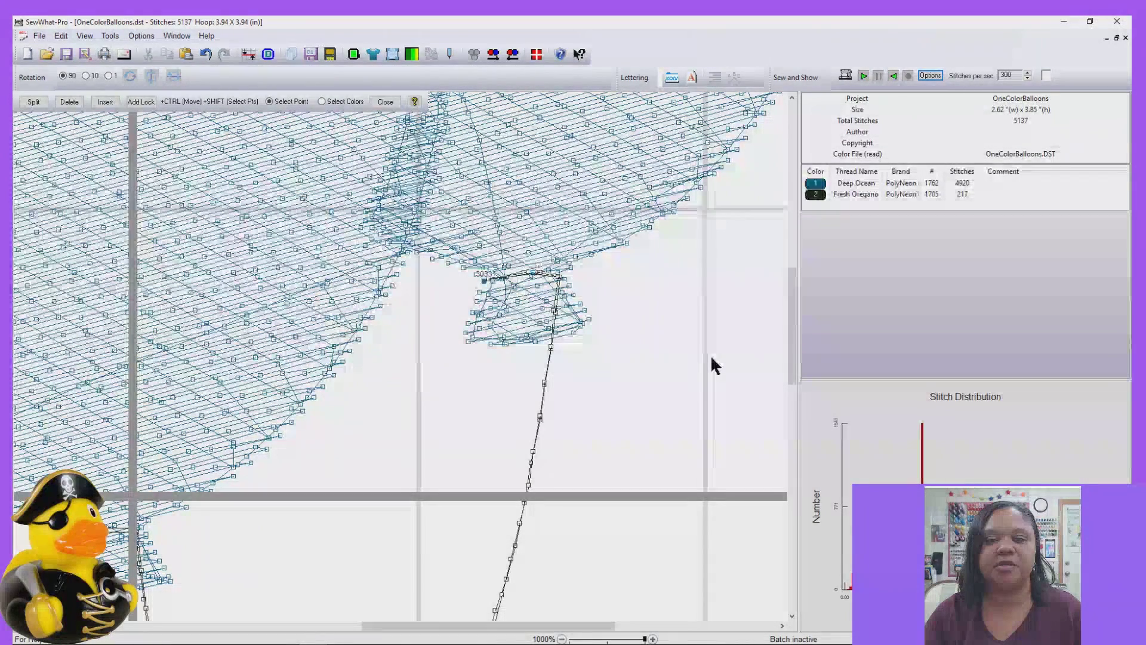
key(Right)
key(Right)
key(Right)
key(Right)
key(Right)
key(Right)
key(Right)
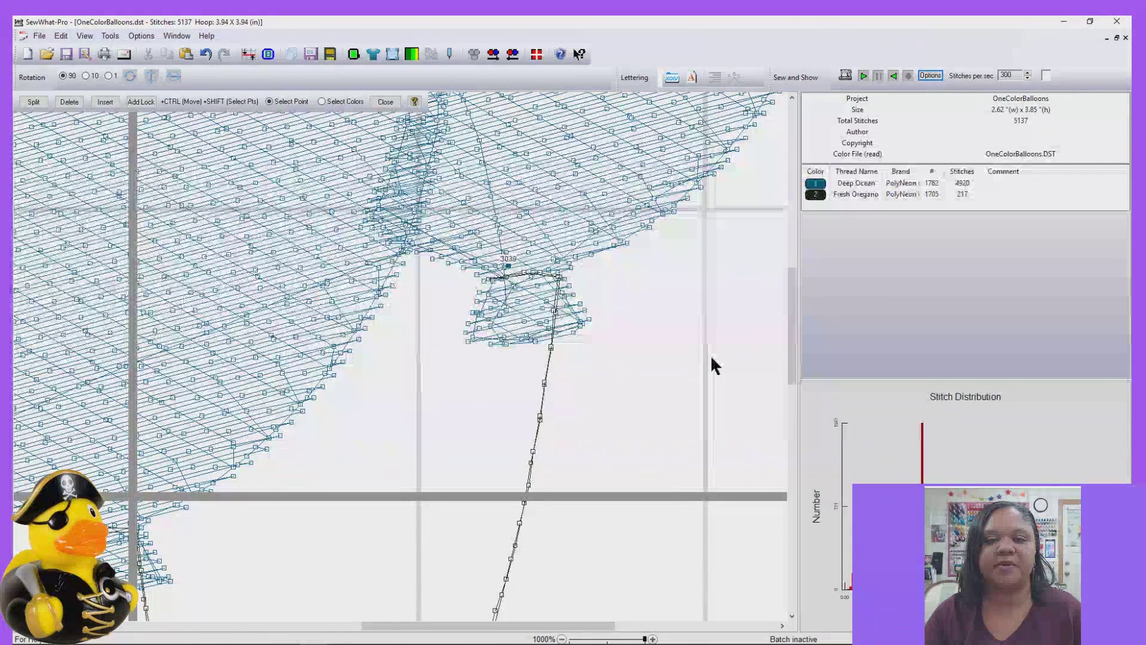
key(Right)
key(Right)
key(Right)
key(Right)
key(Right)
key(Right)
key(Right)
key(Right)
key(Right)
key(Right)
key(Right)
key(Right)
key(Right)
key(Right)
key(Right)
key(Right)
key(Right)
key(Right)
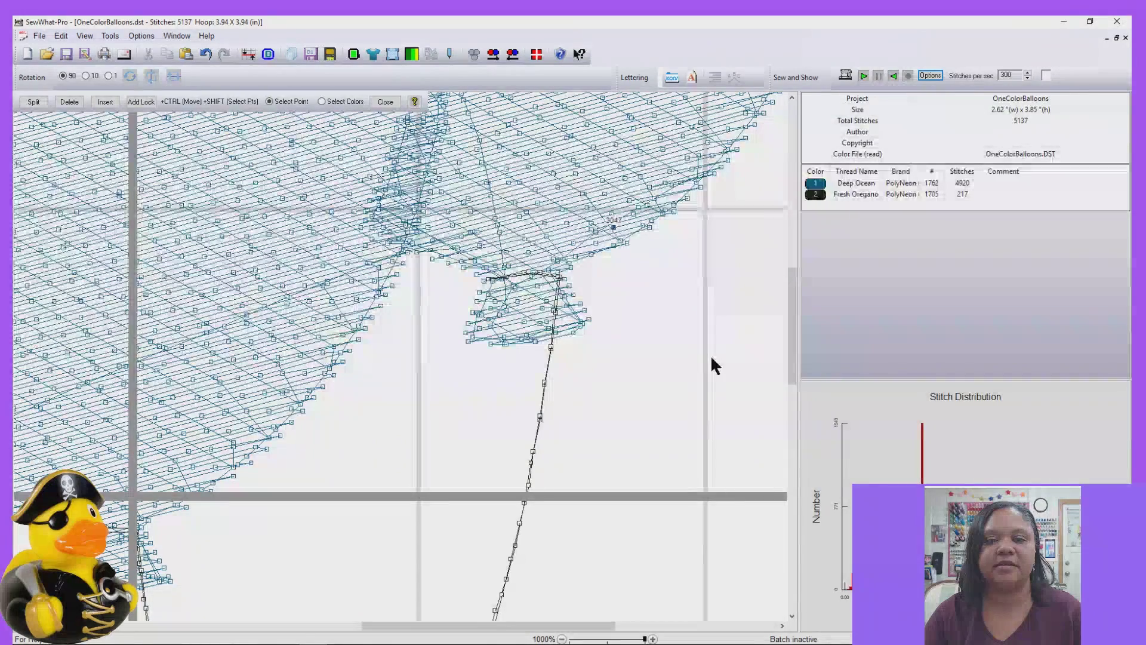
key(Right)
key(Right)
key(Right)
key(Right)
key(Right)
key(Right)
key(Right)
key(Right)
key(Right)
key(Right)
key(Right)
key(Right)
key(Right)
key(Right)
key(Right)
key(Right)
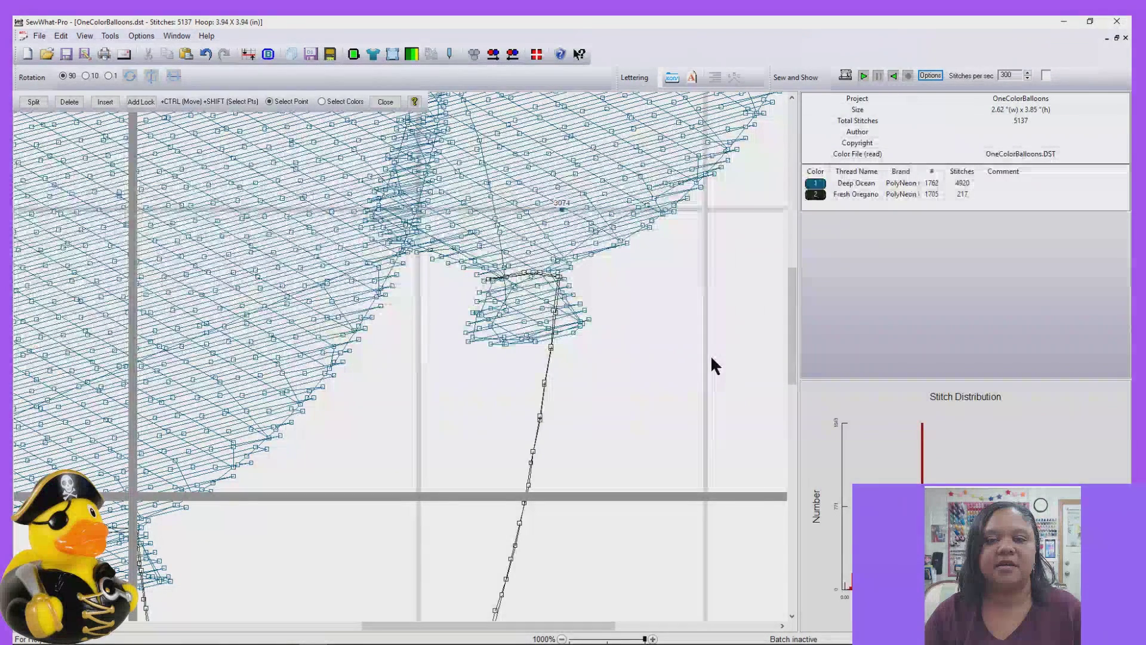
key(Right)
key(Right)
key(Right)
key(Right)
key(Right)
key(Right)
key(Right)
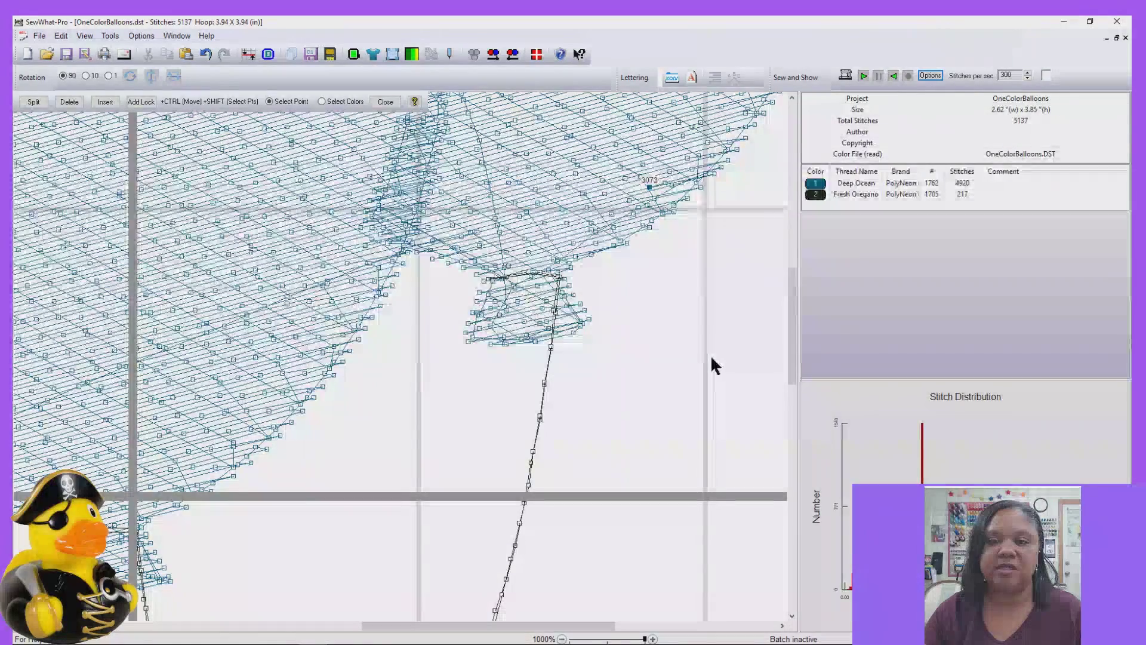
Step between stitches 3074 and 3078 and settle on stitch 3077
key(Right)
key(Right)
key(Right)
key(Right)
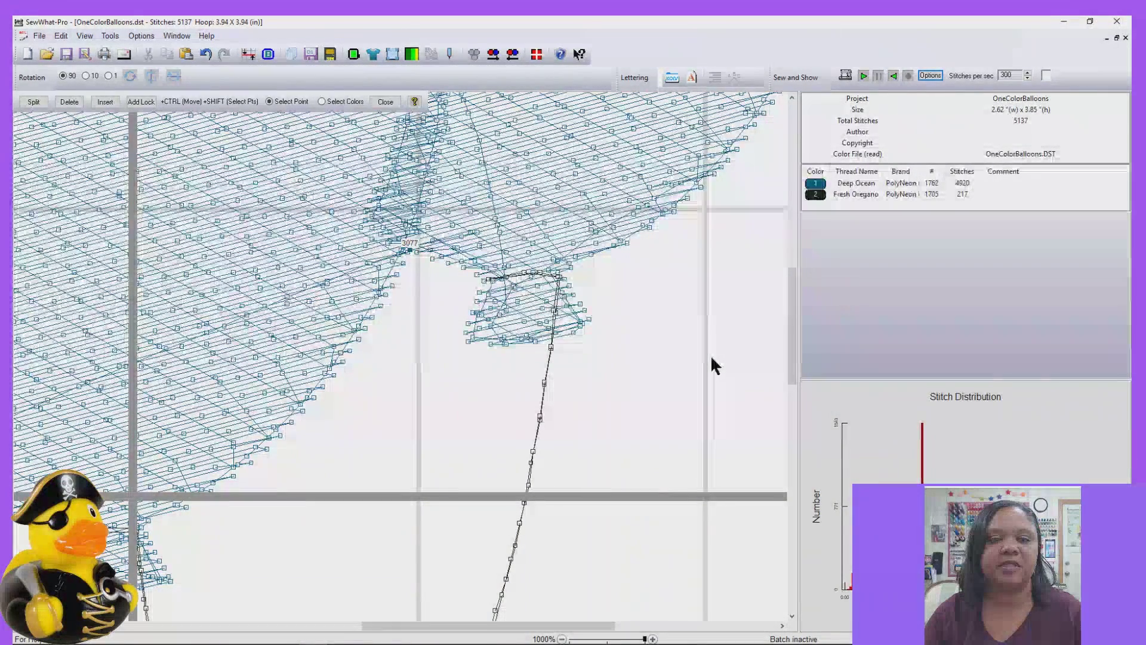
key(Right)
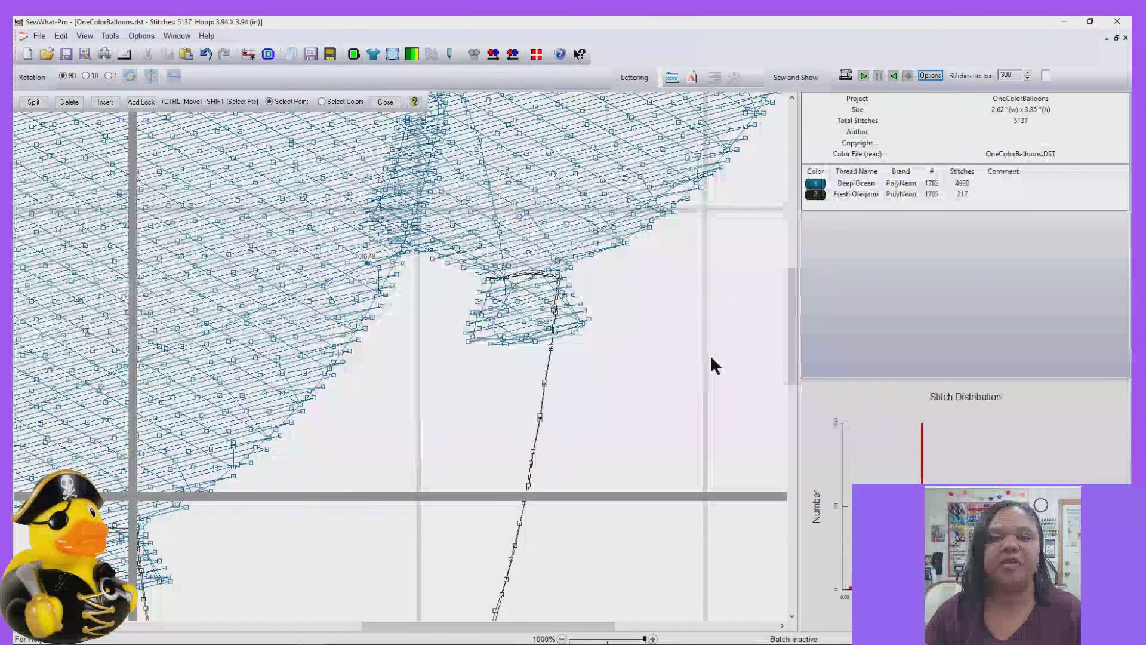
key(Left)
key(Left)
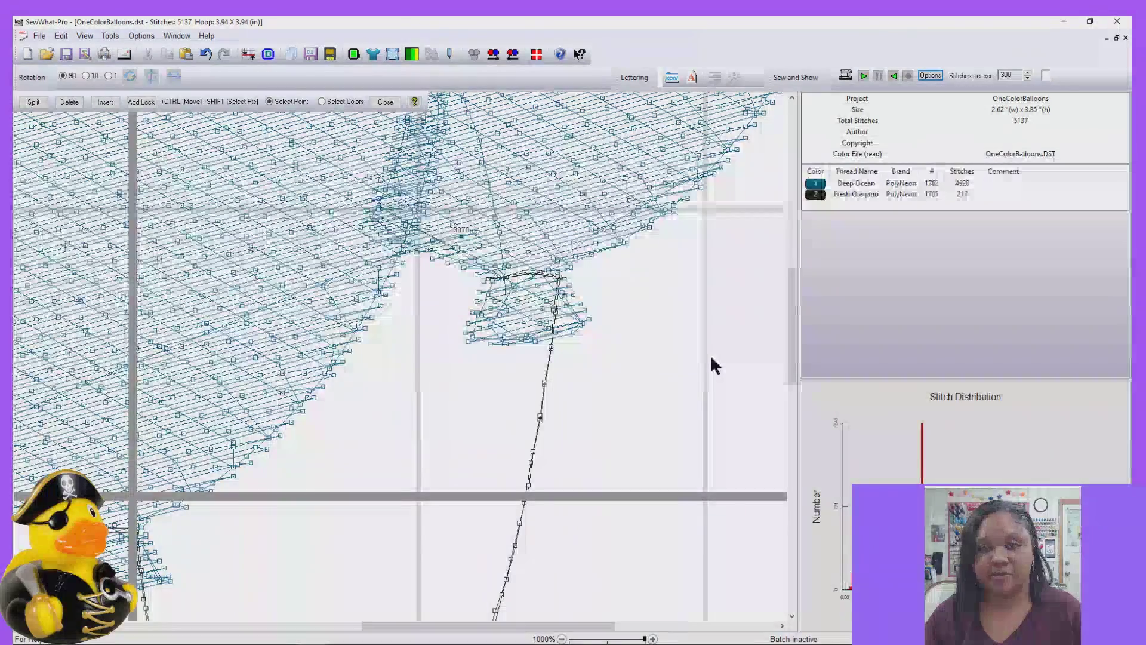
key(Right)
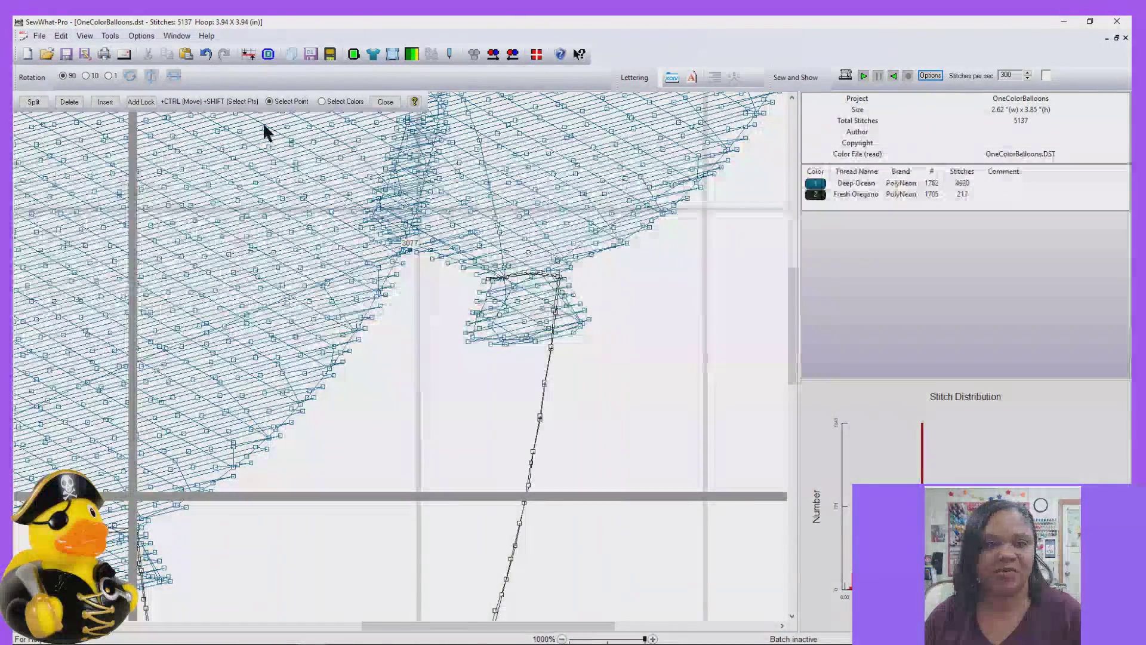
Split the Deep Ocean block at stitch 3077 into 3076- and 1845-stitch stops, then exit separation mode
click(40, 101)
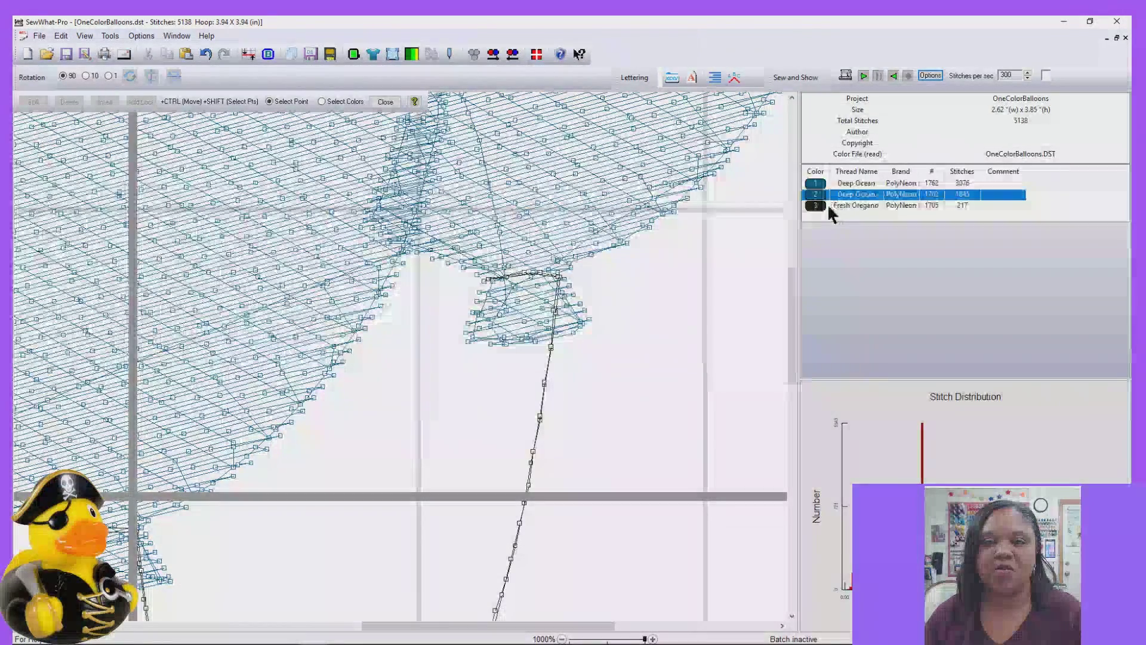
click(384, 98)
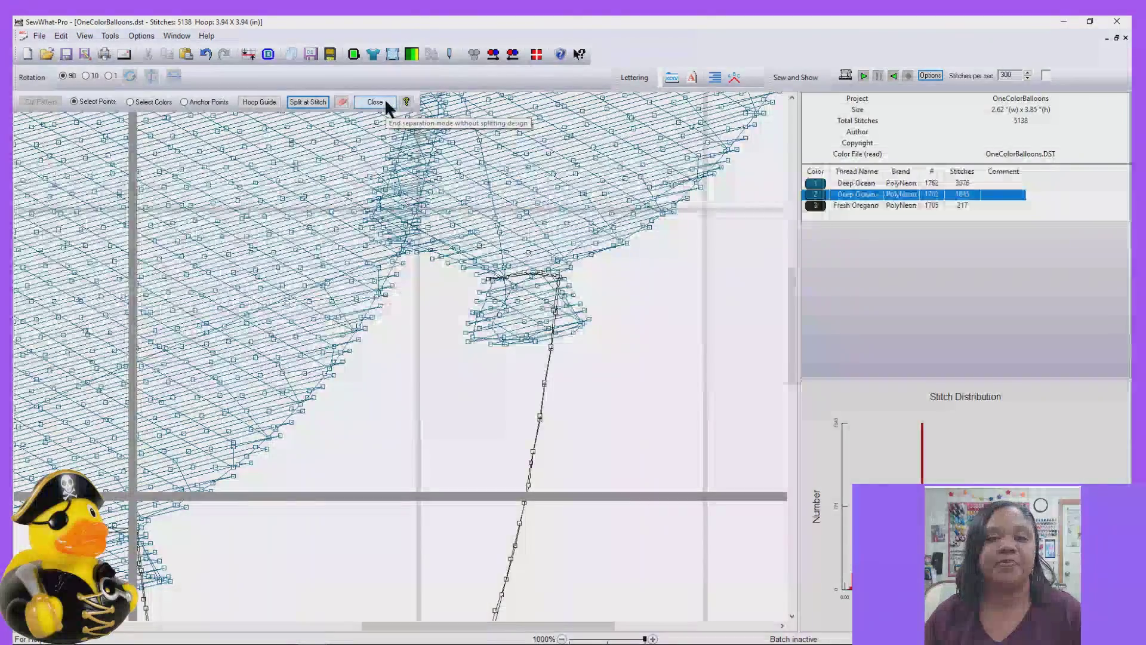
click(386, 103)
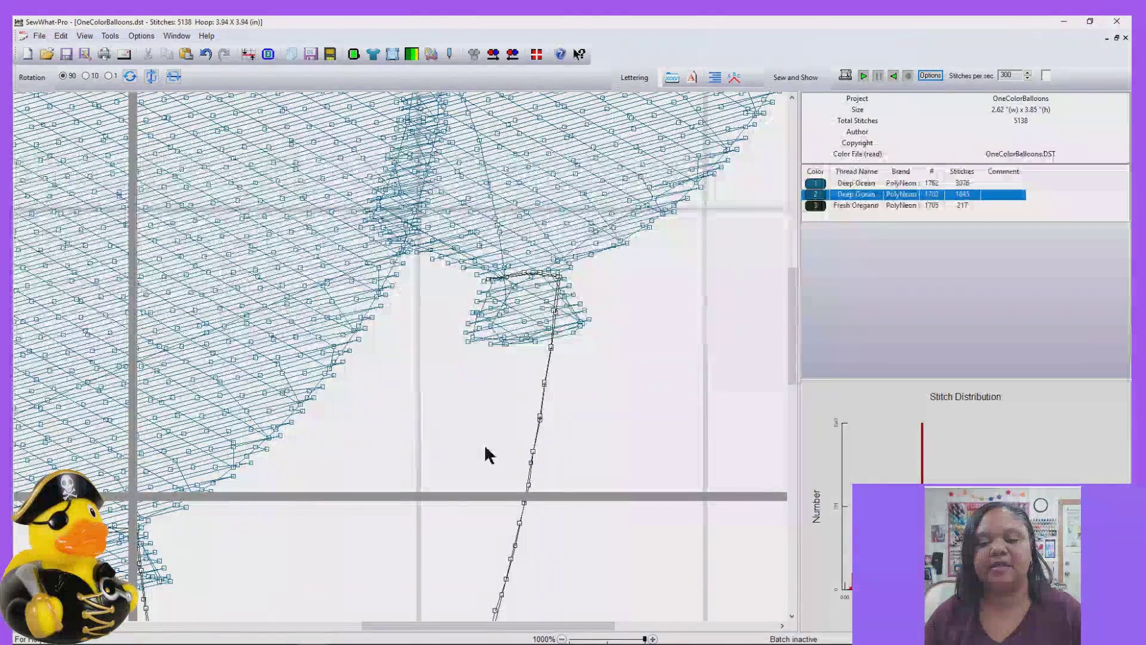
scroll(614, 546, down, 2)
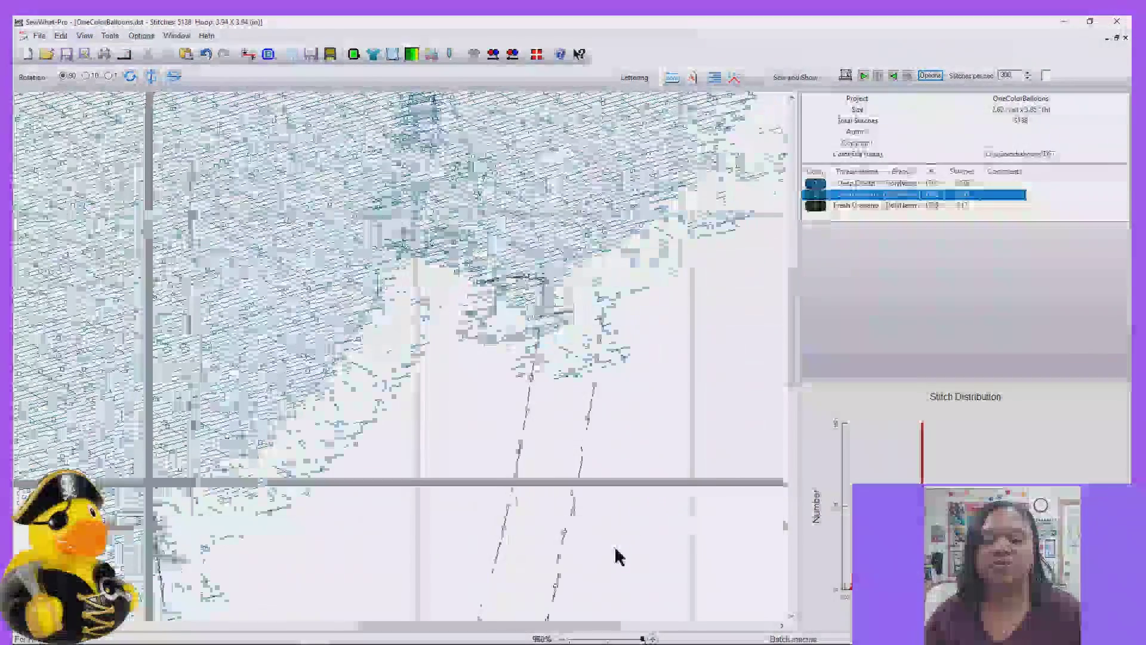
scroll(615, 546, down, 2)
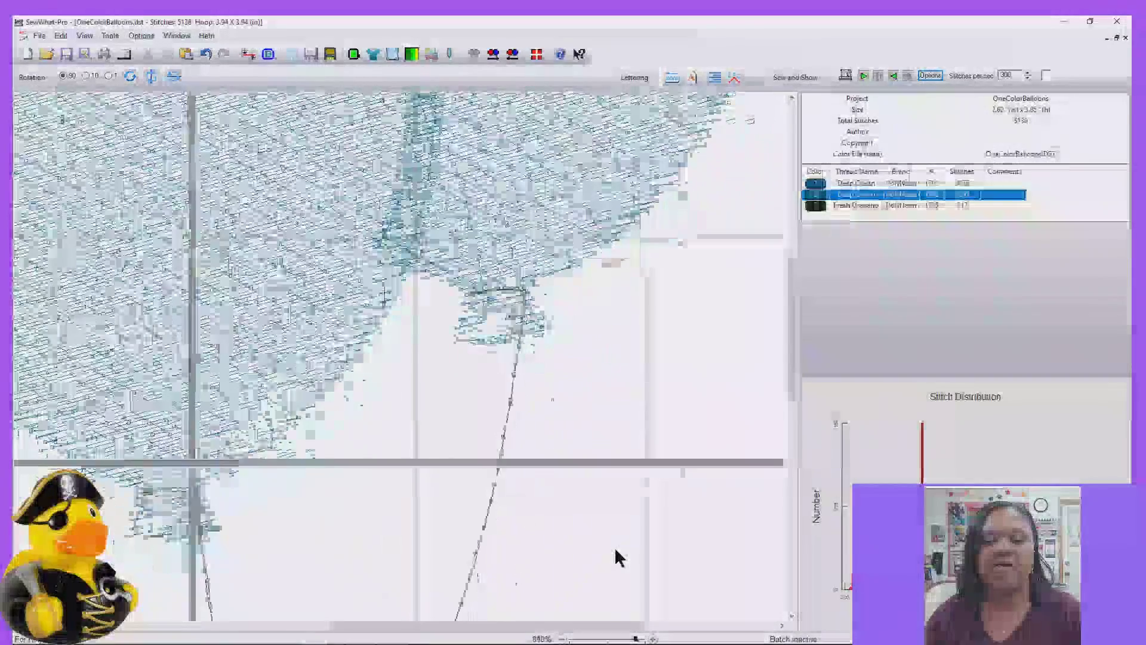
scroll(615, 555, down, 2)
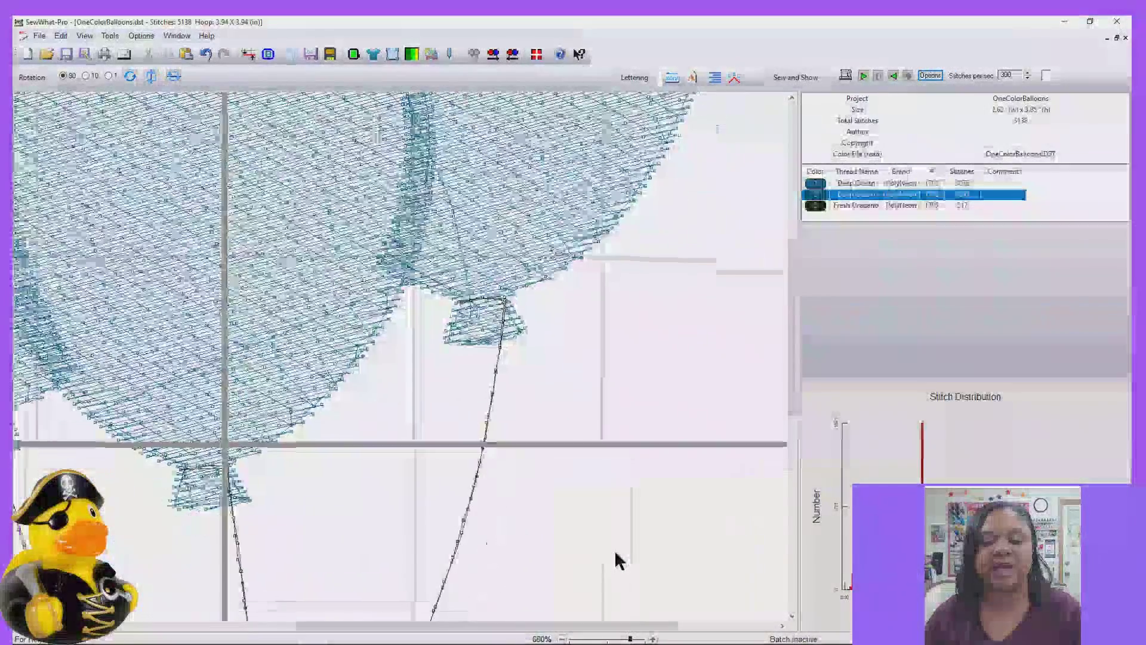
scroll(609, 640, down, 4)
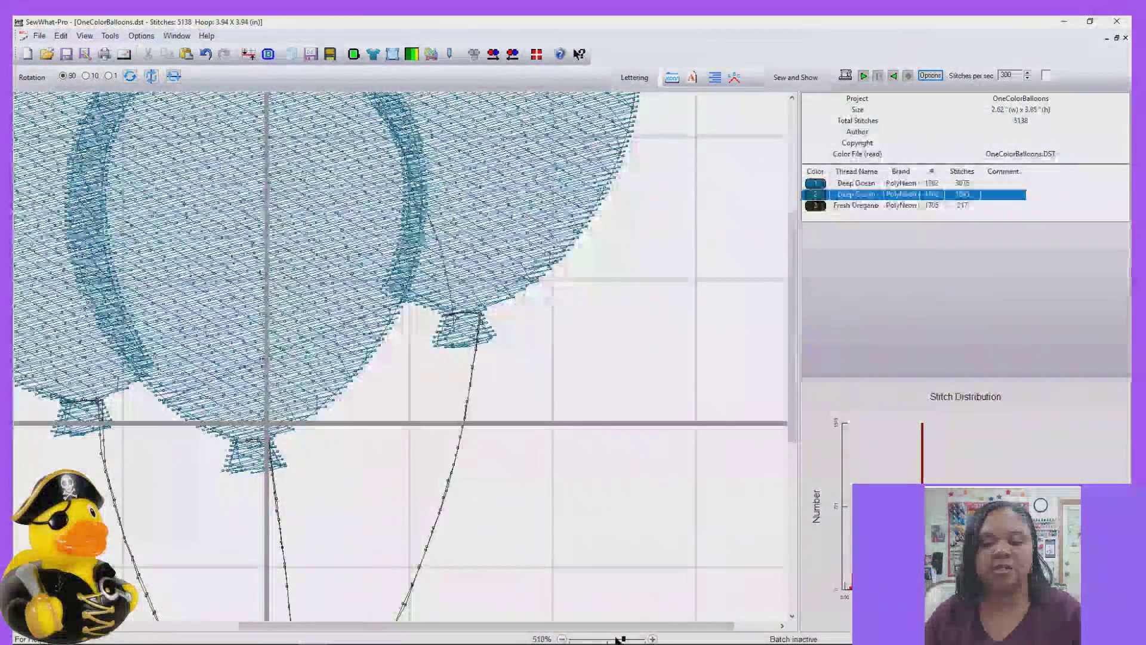
scroll(609, 640, down, 3)
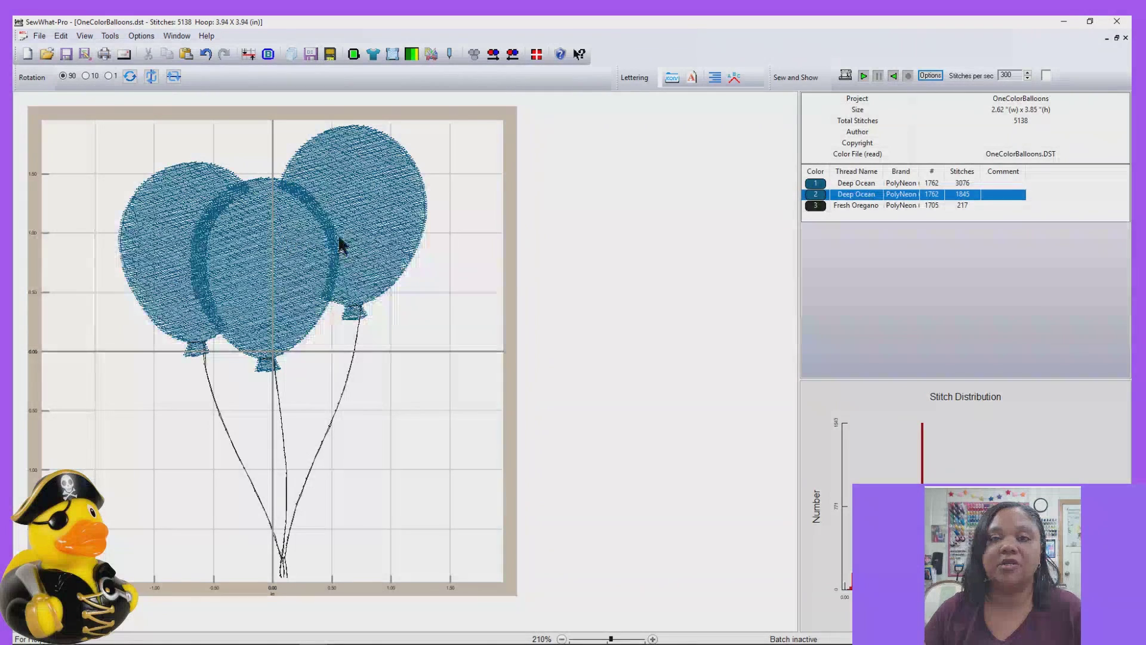
Recolour thread block 2, the 1845-stitch center balloon, to PolyNeon Margarita Lime 1748
click(823, 183)
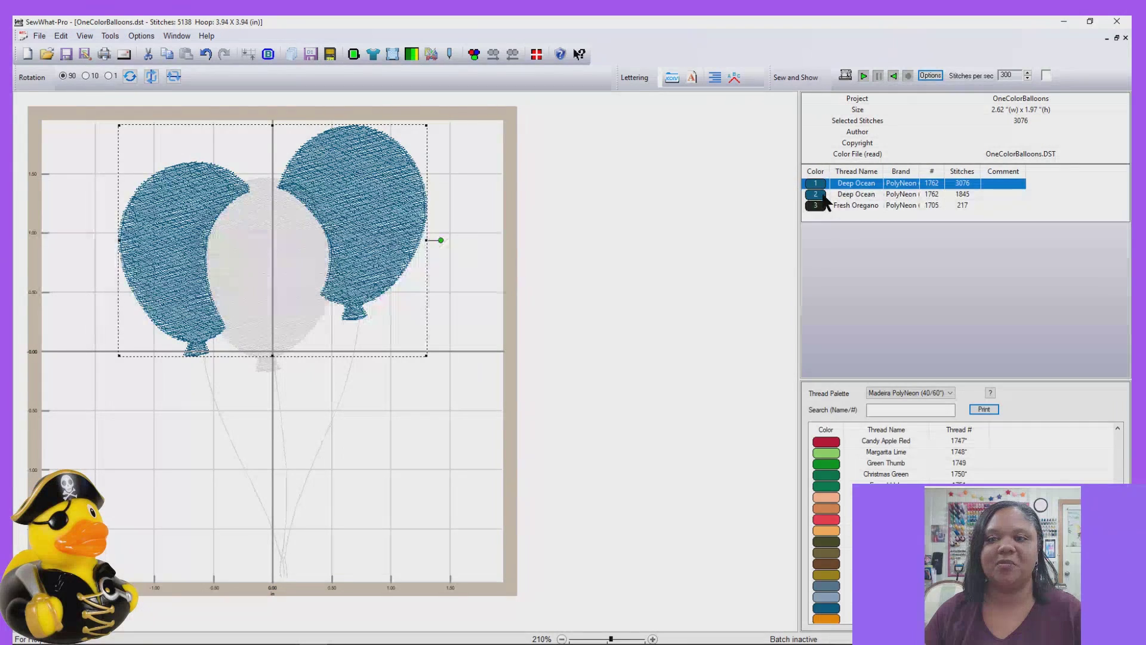
click(825, 196)
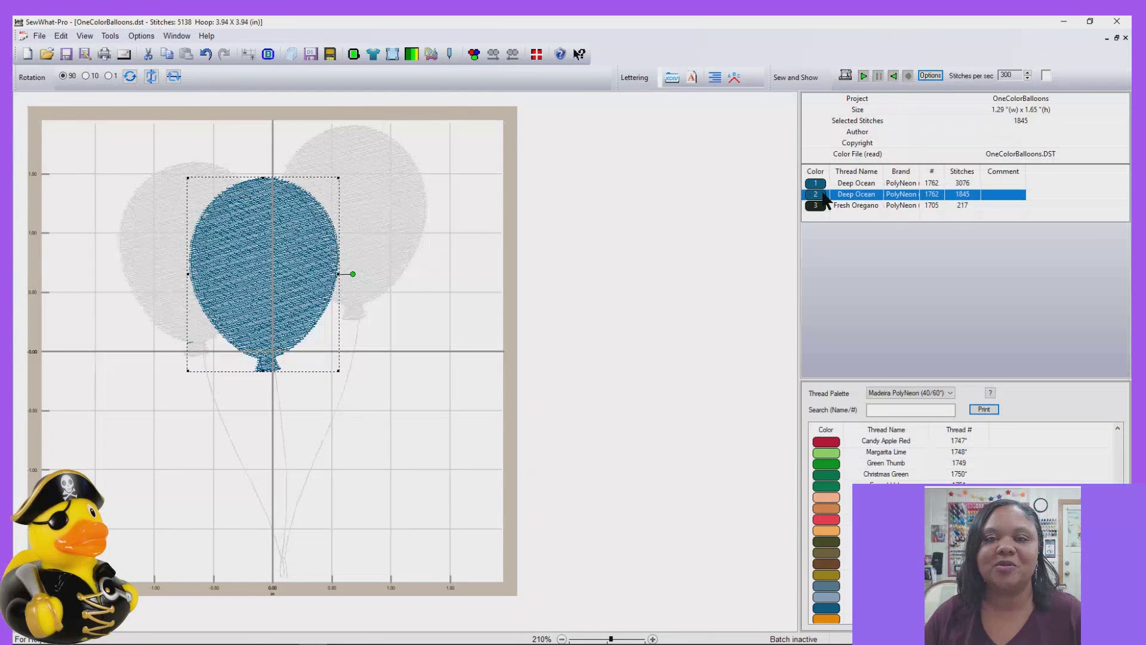
click(826, 452)
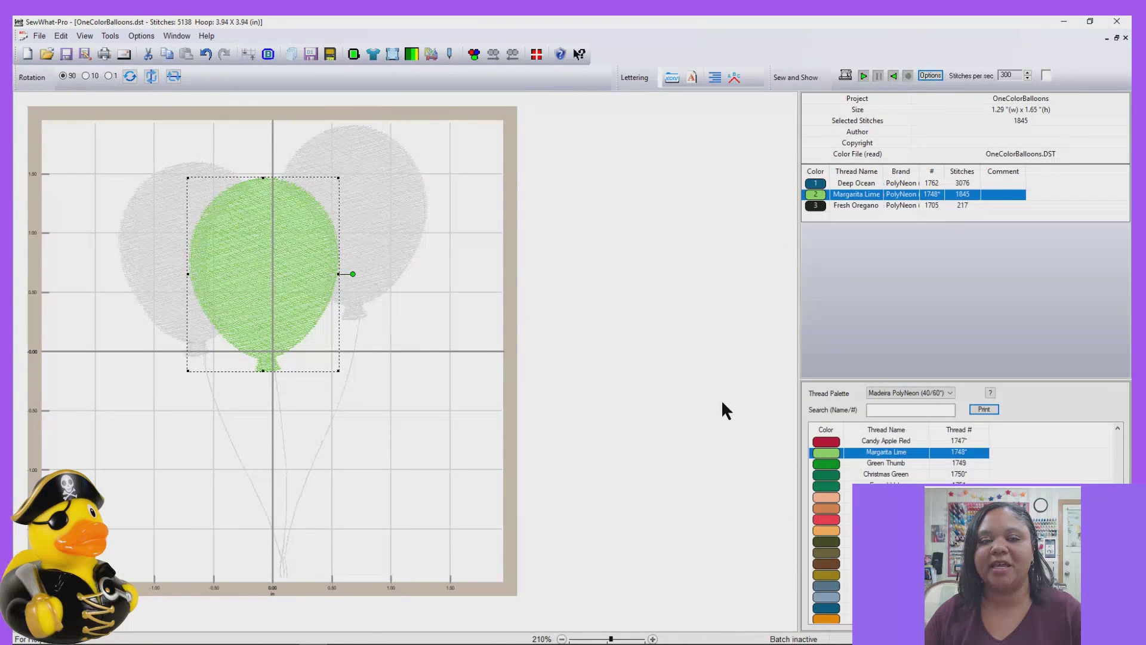
click(638, 334)
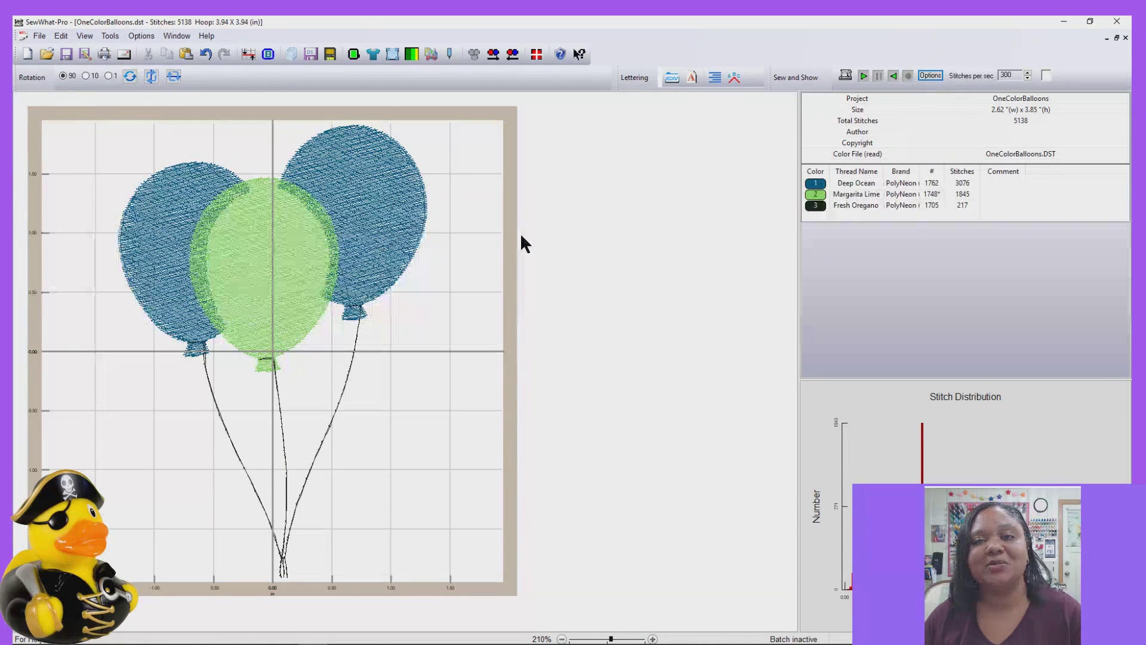
click(817, 183)
key(Delete)
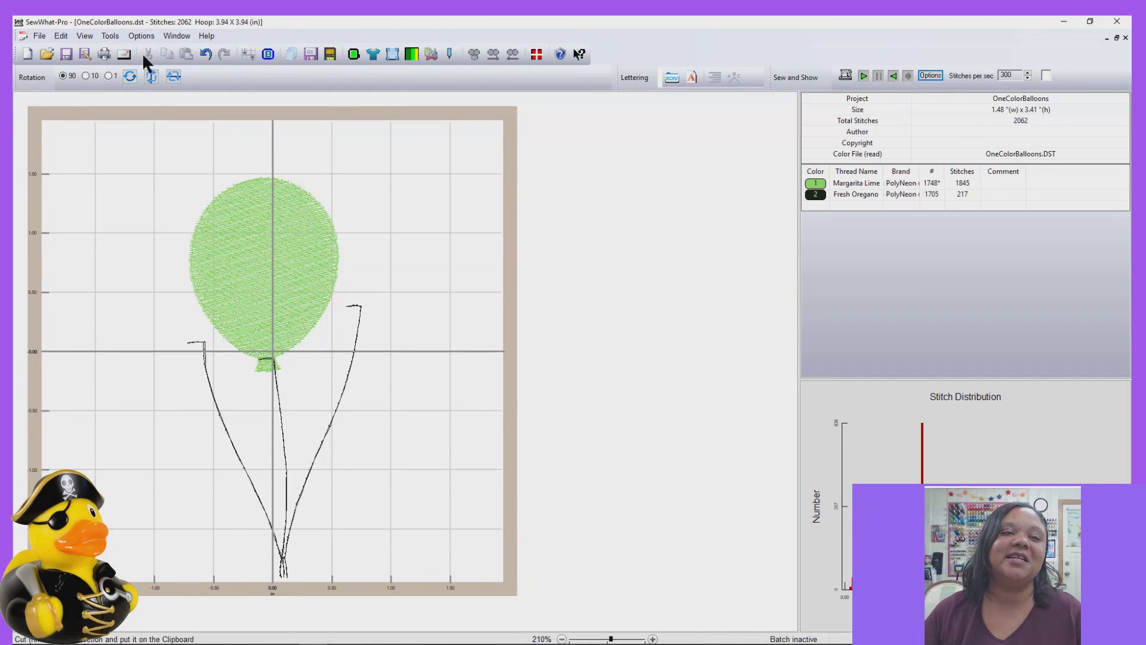
click(203, 54)
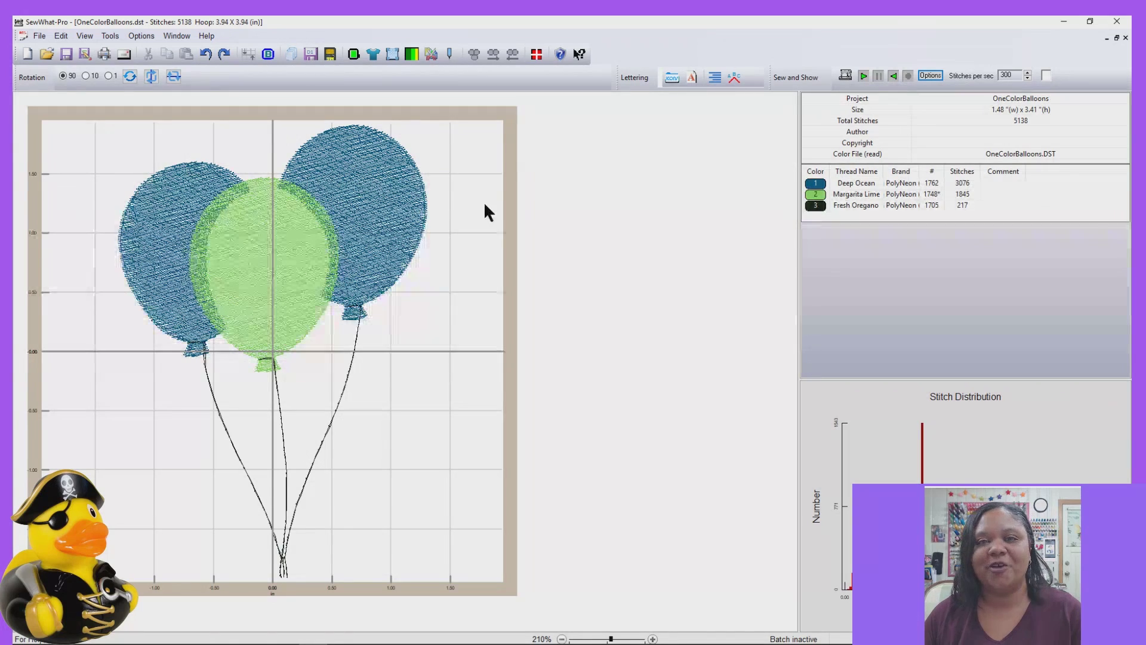